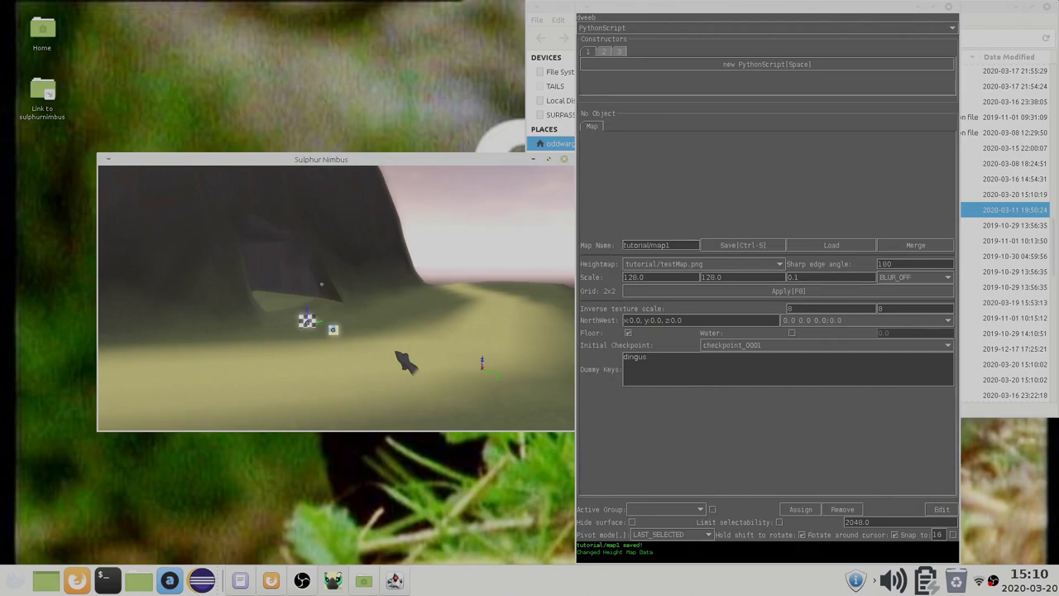
- Choose TunnelVertex as the type of object to construct, working near the cave entrance
{"action": "scroll", "coordinate": [393, 351], "scroll_direction": "down", "scroll_amount": 4}
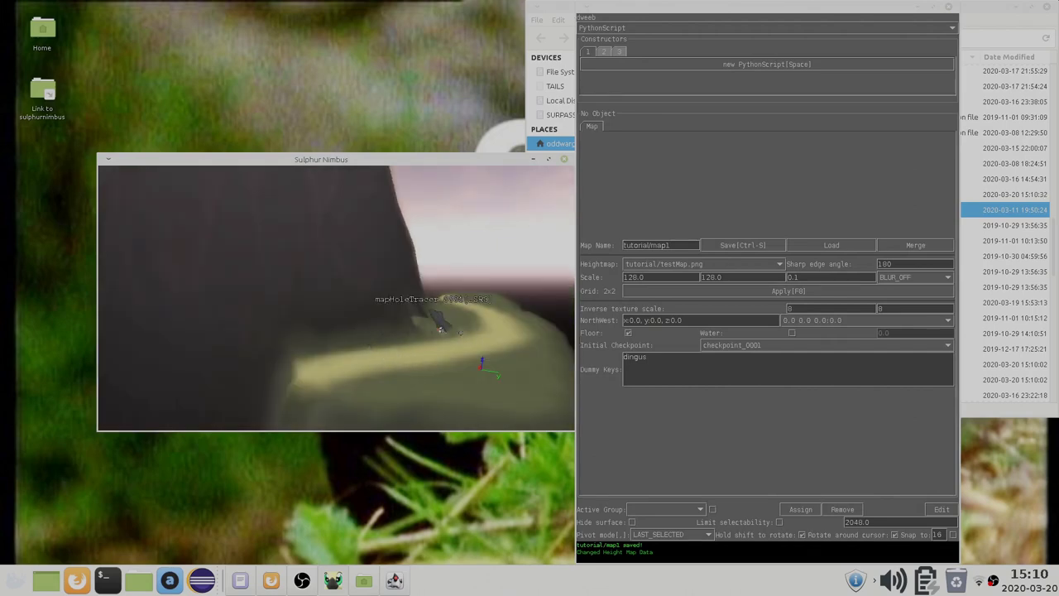
{"action": "middle_click_drag", "start_coordinate": [402, 359], "coordinate": [430, 359]}
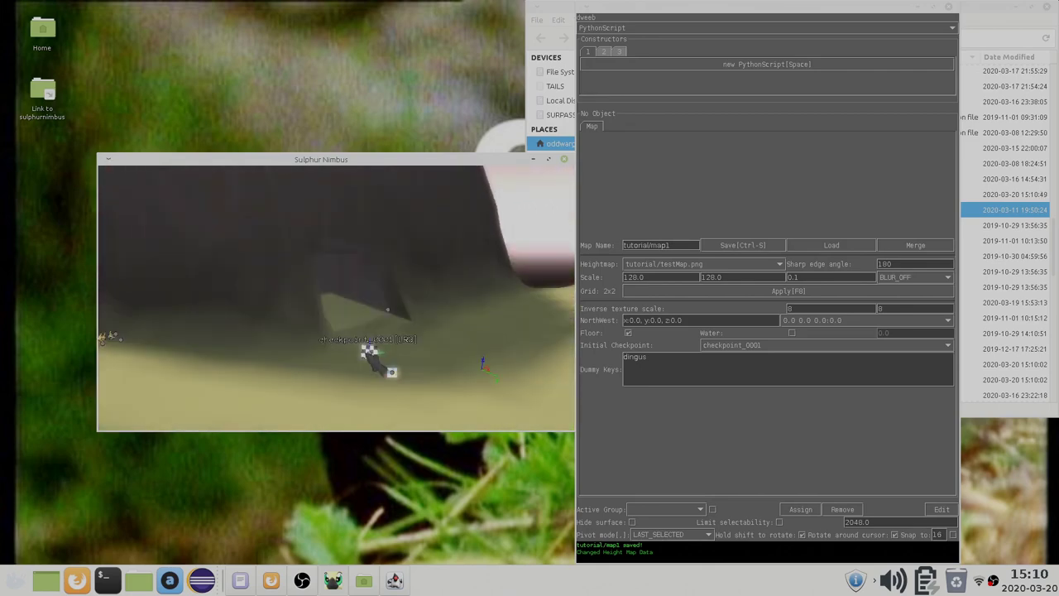
{"action": "left_click", "coordinate": [618, 29]}
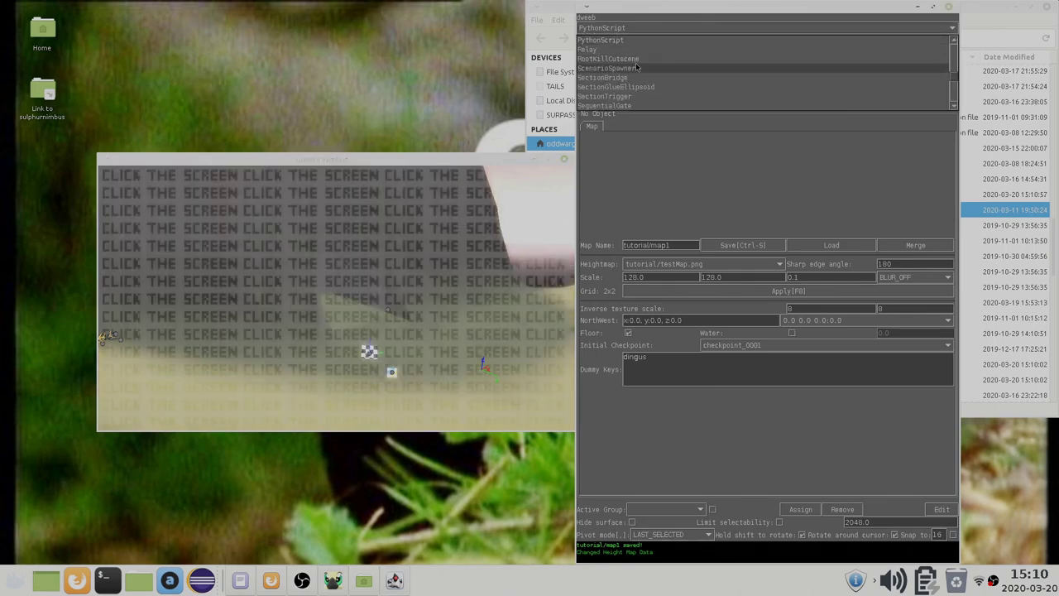
{"action": "scroll", "coordinate": [636, 68], "scroll_direction": "down", "scroll_amount": 5}
{"action": "left_click", "coordinate": [636, 62]}
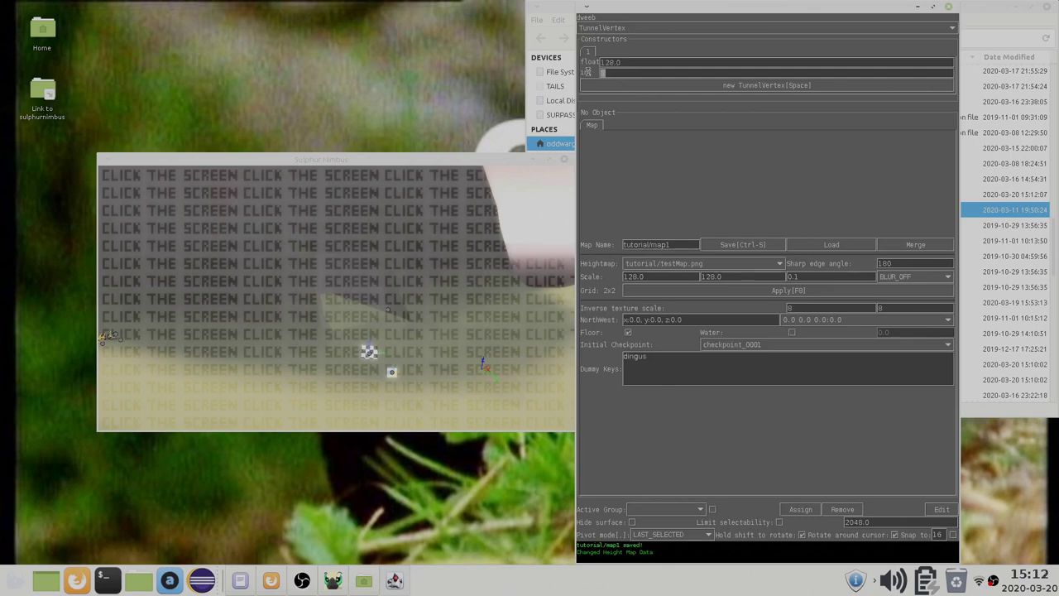
- Create two tunnel vertices with float 128.0 and int 48 on the ground beside the cave, and link them into a tunnel
{"action": "left_click", "coordinate": [388, 307]}
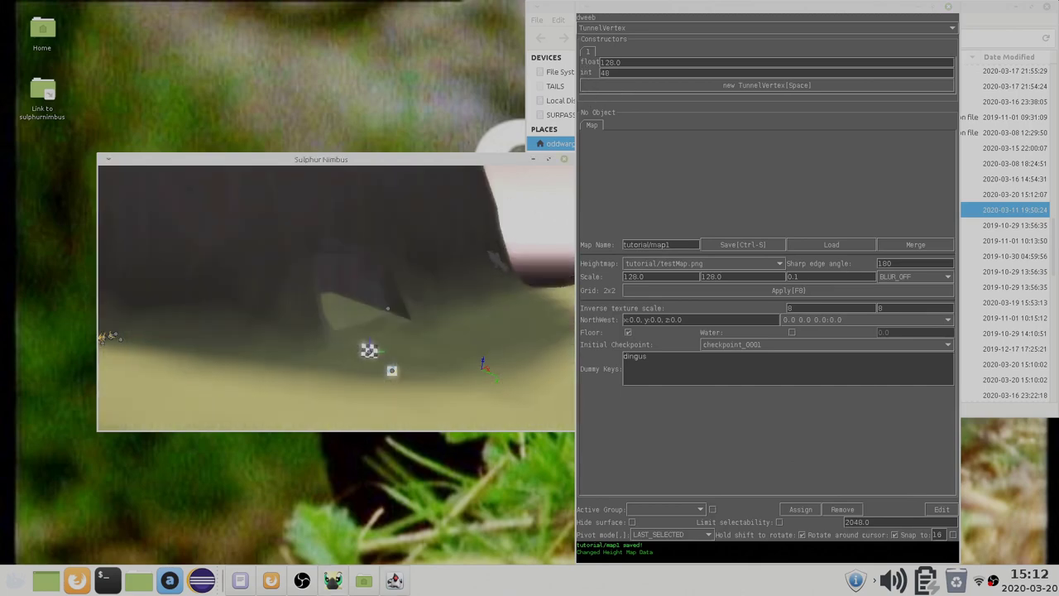
{"action": "key", "text": "space"}
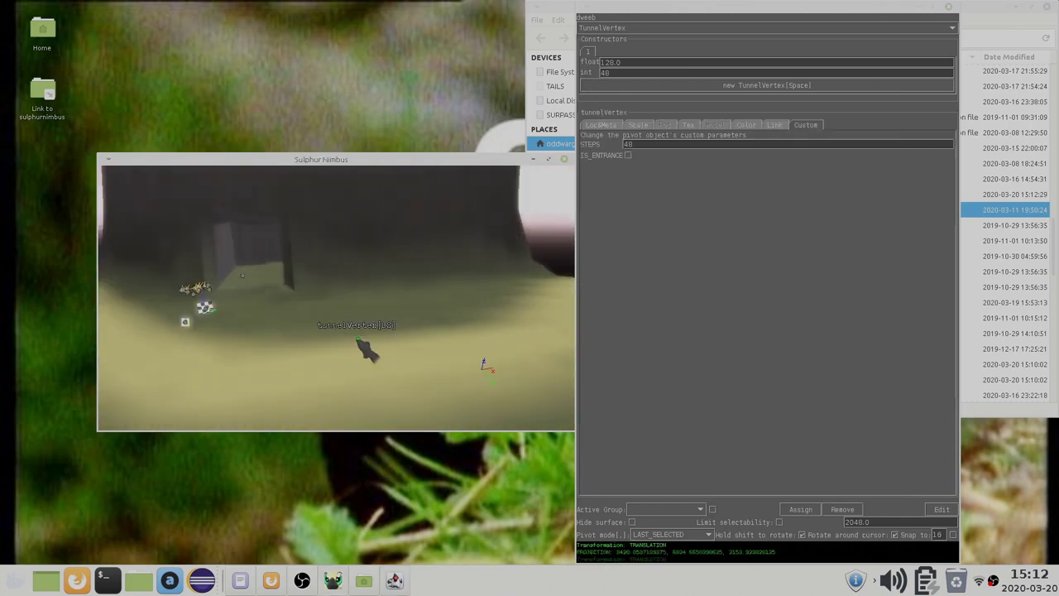
{"action": "key", "text": "space"}
{"action": "left_click", "coordinate": [360, 288]}
{"action": "key", "text": "l"}
{"action": "left_click", "coordinate": [470, 280]}
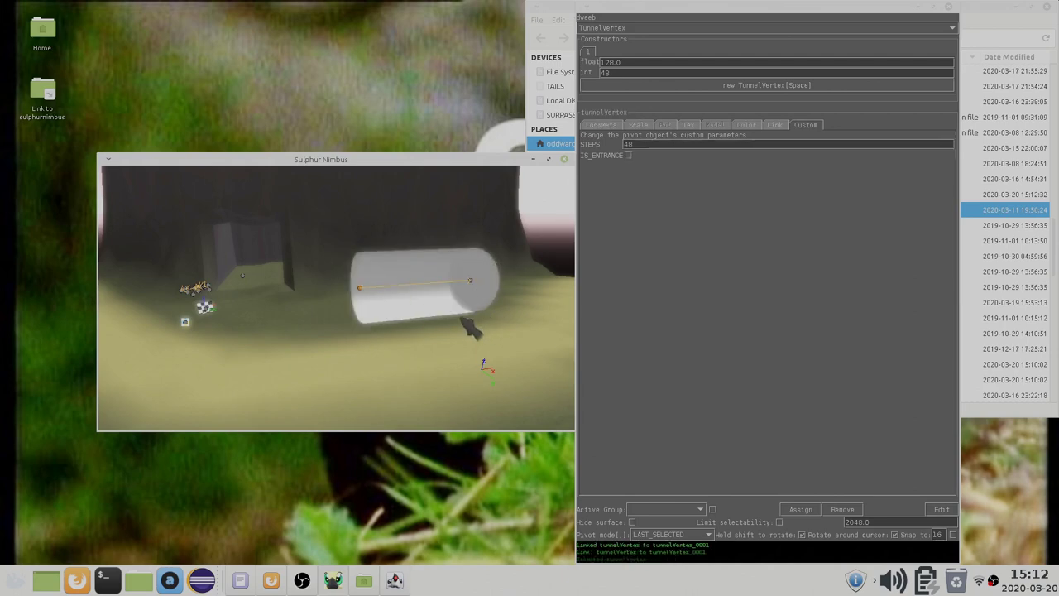
- Extrude a third vertex from the tunnel's end and bend the tunnel at its middle vertex
{"action": "middle_click_drag", "start_coordinate": [443, 332], "coordinate": [321, 311]}
{"action": "mouse_move", "coordinate": [308, 319]}
{"action": "left_mouse_down"}
{"action": "mouse_move", "coordinate": [298, 350]}
{"action": "mouse_move", "coordinate": [315, 289]}
{"action": "mouse_move", "coordinate": [429, 294]}
{"action": "mouse_move", "coordinate": [316, 302]}
{"action": "left_mouse_up"}
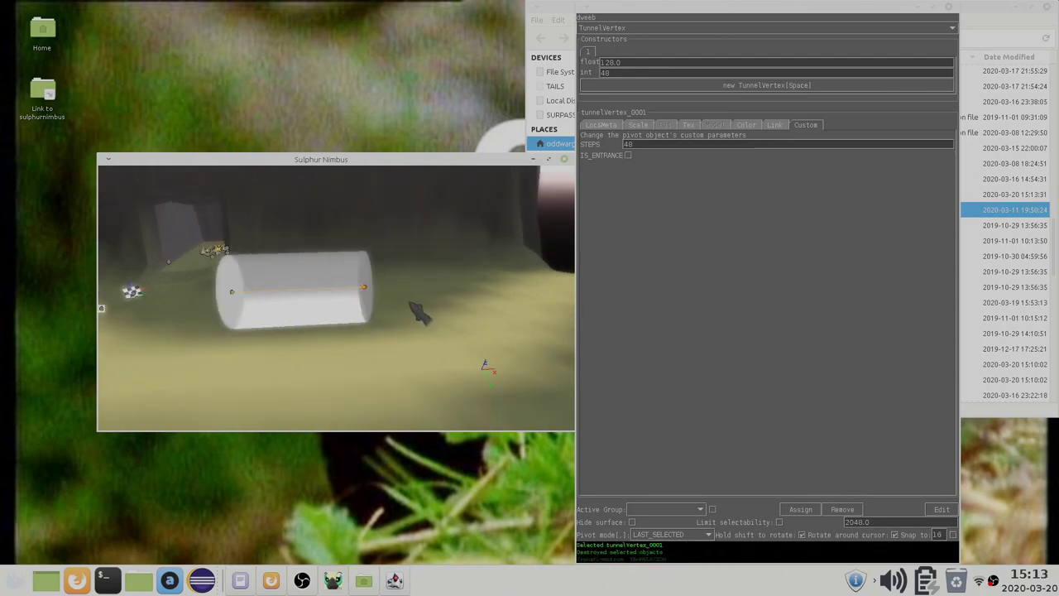
{"action": "key", "text": "e"}
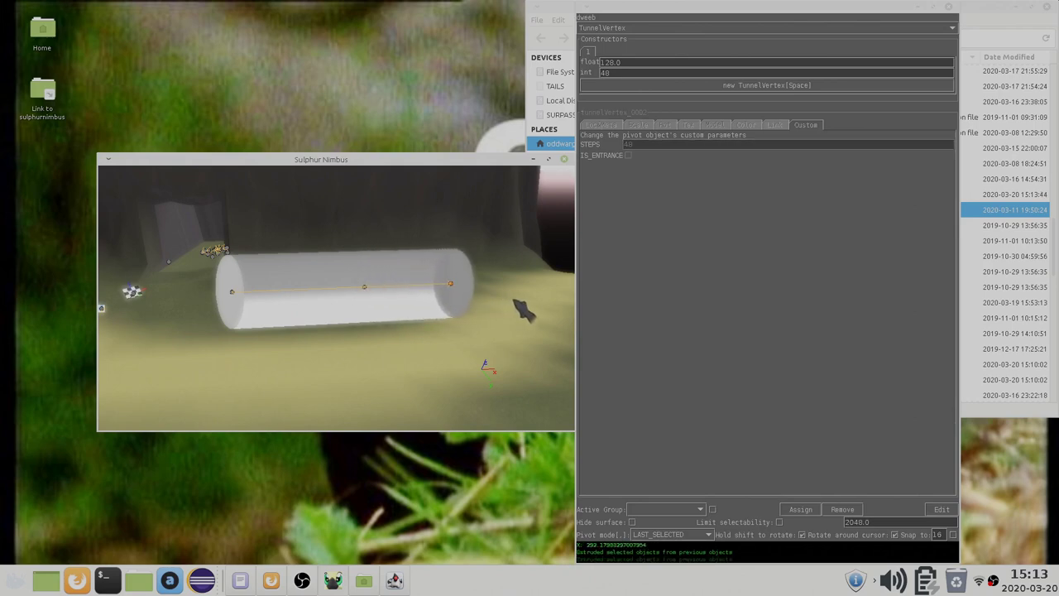
{"action": "key", "text": "r"}
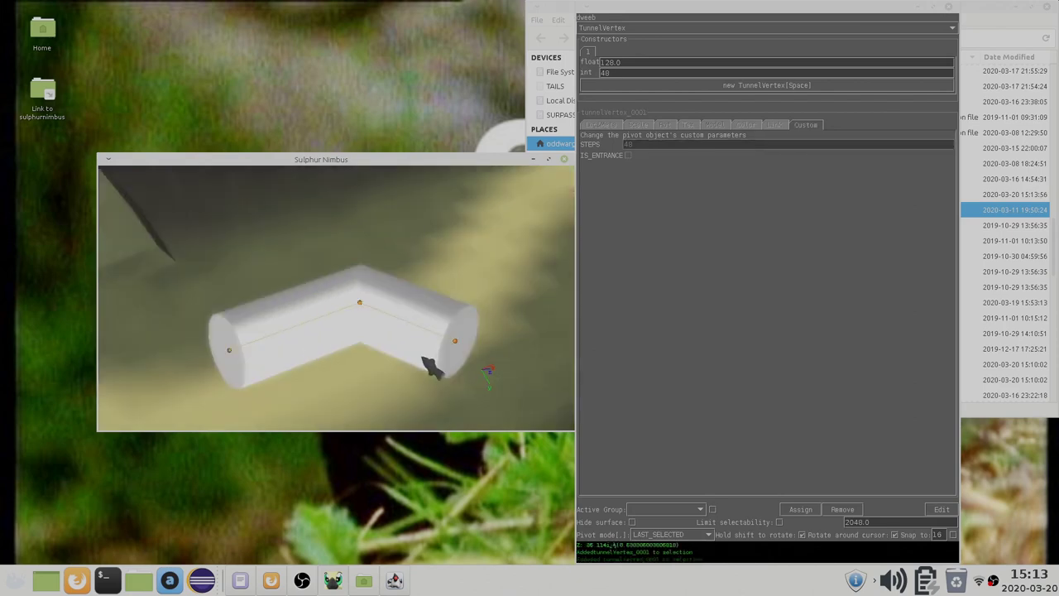
- Try extruding another vertex from the tunnel's middle vertex and moving it
{"action": "left_click", "coordinate": [423, 356]}
{"action": "left_click", "coordinate": [360, 303]}
{"action": "middle_click_drag", "start_coordinate": [397, 274], "coordinate": [394, 324], "text": "shift"}
{"action": "key", "text": "e"}
{"action": "left_click", "coordinate": [373, 189]}
{"action": "key", "text": "g"}
{"action": "left_click", "coordinate": [387, 259]}
{"action": "middle_click_drag", "start_coordinate": [386, 262], "coordinate": [382, 299], "text": "shift"}
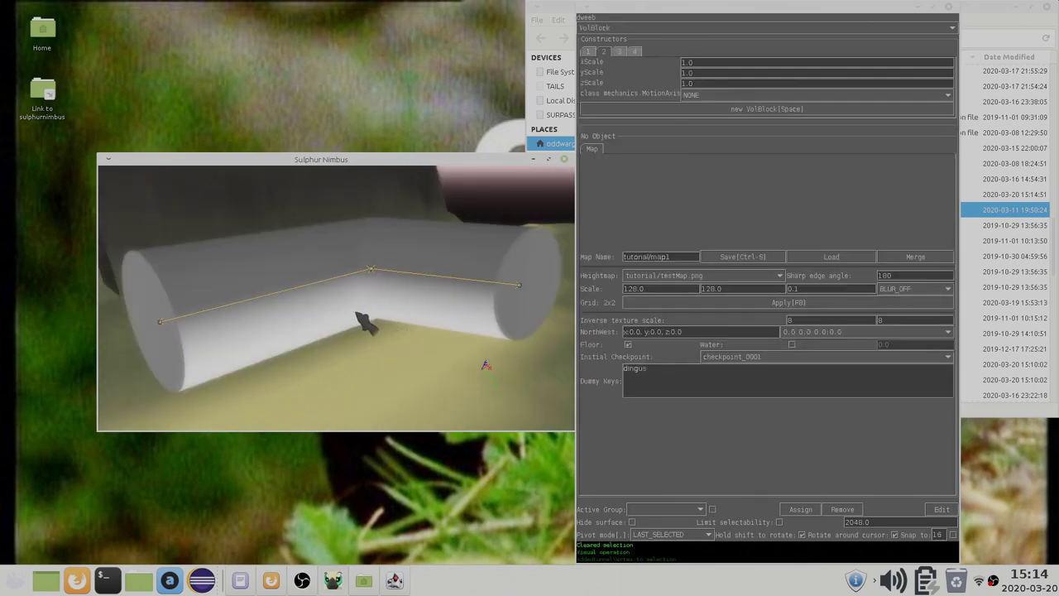
- Place a VolBlock with X, Y and Z scale 1.0 and motion axis NONE inside the tunnel near its bend
{"action": "key", "text": "space"}
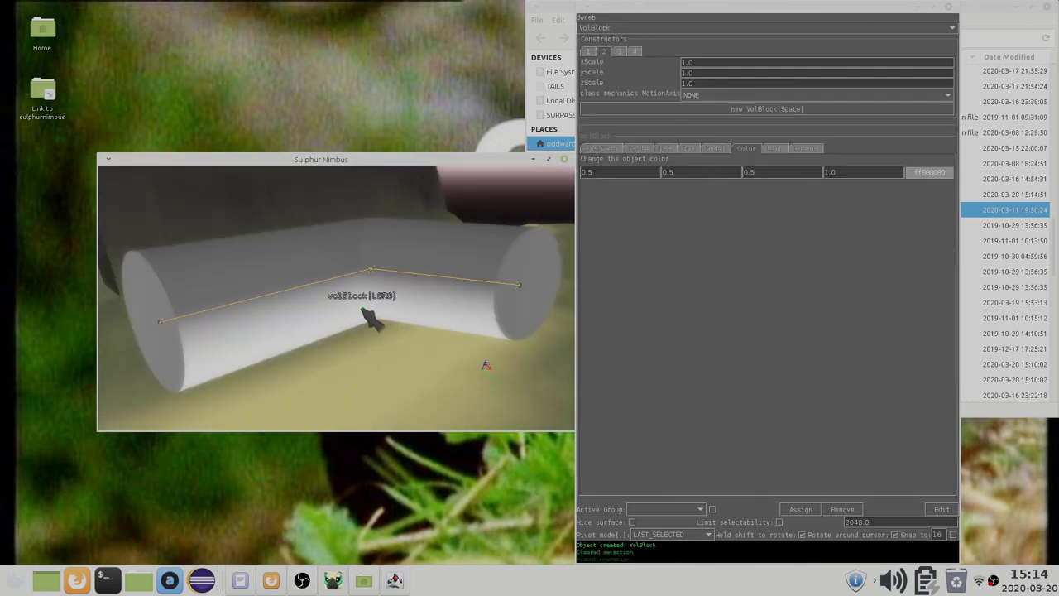
{"action": "left_click", "coordinate": [367, 317]}
{"action": "scroll", "coordinate": [364, 323], "scroll_direction": "up", "scroll_amount": 5}
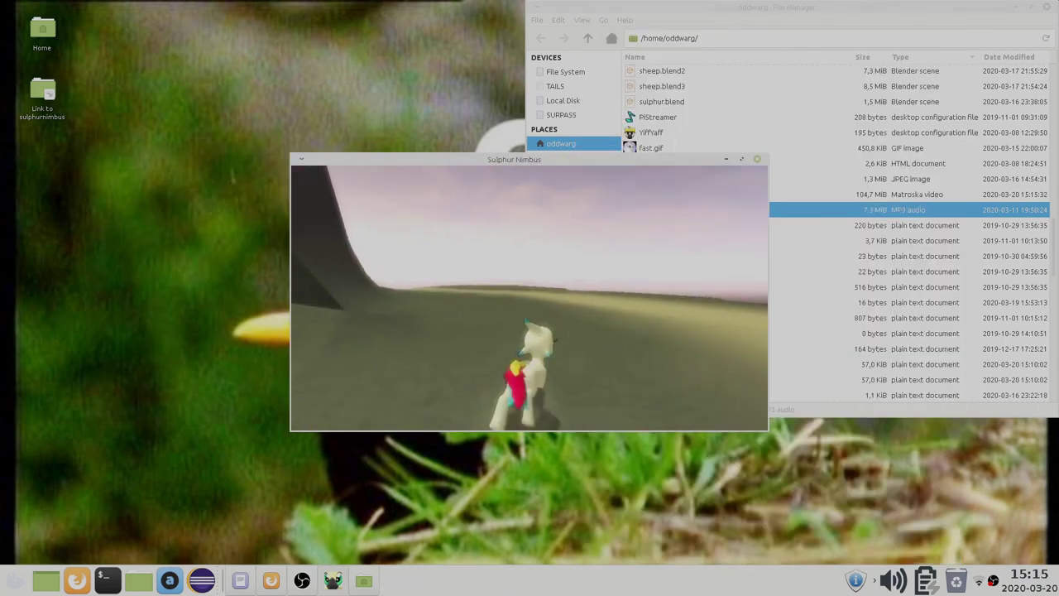
- Play-test the map by walking and jumping the character across the terrain
{"action": "key", "text": "w"}
{"action": "key", "text": "space"}
{"action": "key", "text": "space"}
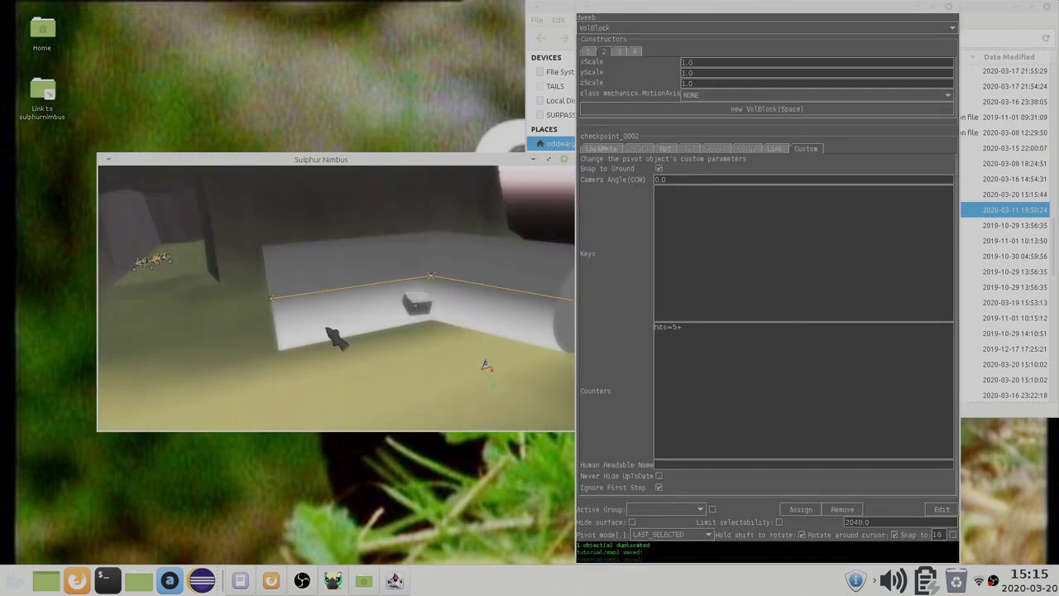
- Move the duplicated checkpoint into the open end of the tunnel and make it the initial checkpoint
{"action": "left_click", "coordinate": [326, 328]}
{"action": "key", "text": "g"}
{"action": "key", "text": "z"}
{"action": "left_click", "coordinate": [373, 317]}
{"action": "key", "text": "i"}
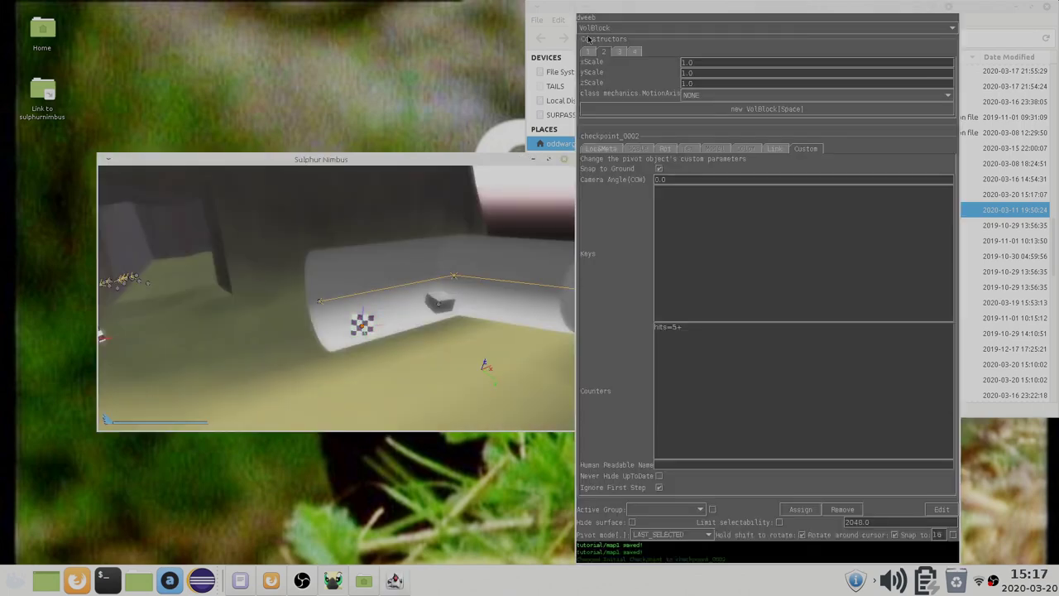
- Place a VaultDoor at the tunnel's open end and a ValveSwitch on the ground in front of it
{"action": "left_click", "coordinate": [607, 29]}
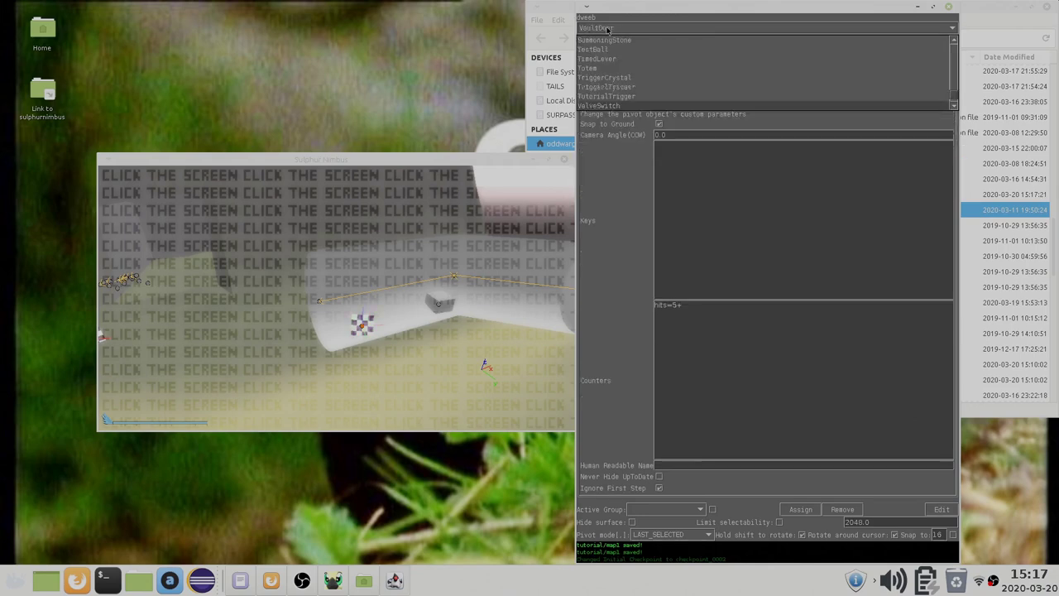
{"action": "left_click", "coordinate": [606, 29]}
{"action": "left_click", "coordinate": [606, 29]}
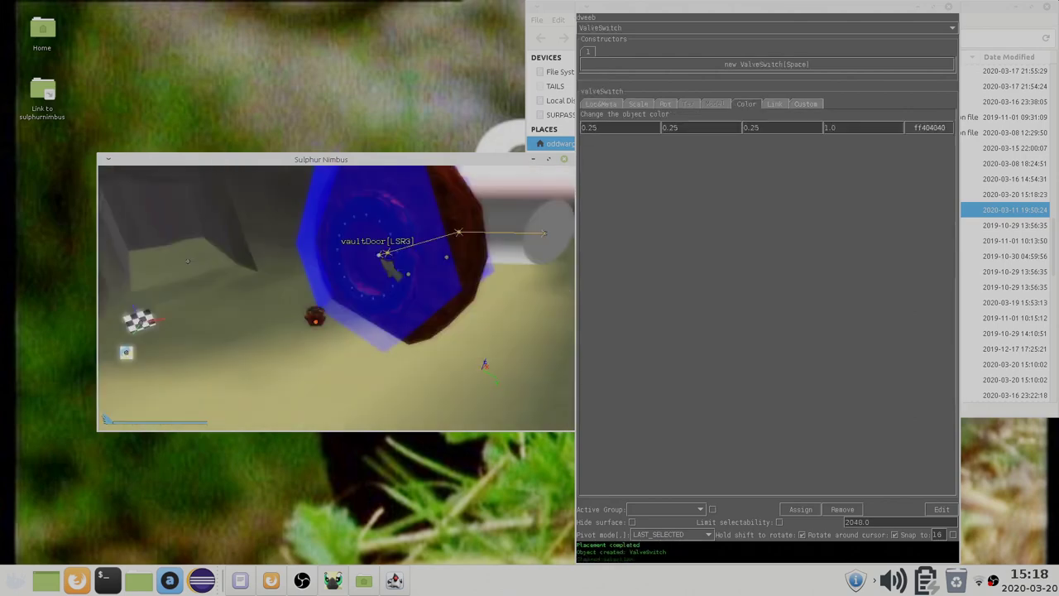
- Link the valve switch outside the tunnel and the one on the block to the vault door
{"action": "key", "text": "l"}
{"action": "left_click", "coordinate": [380, 255]}
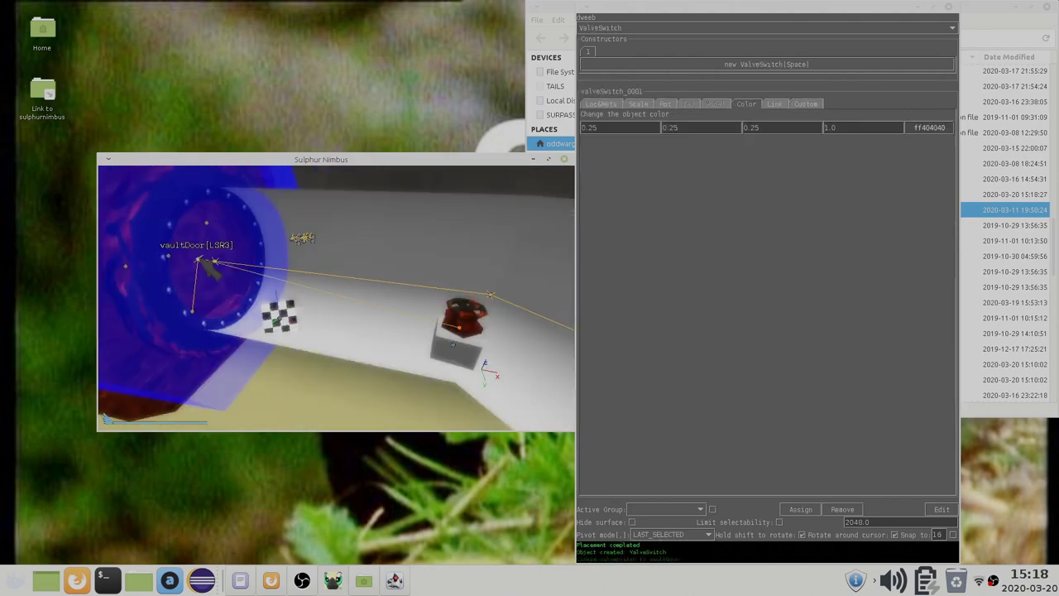
{"action": "left_click", "coordinate": [207, 261]}
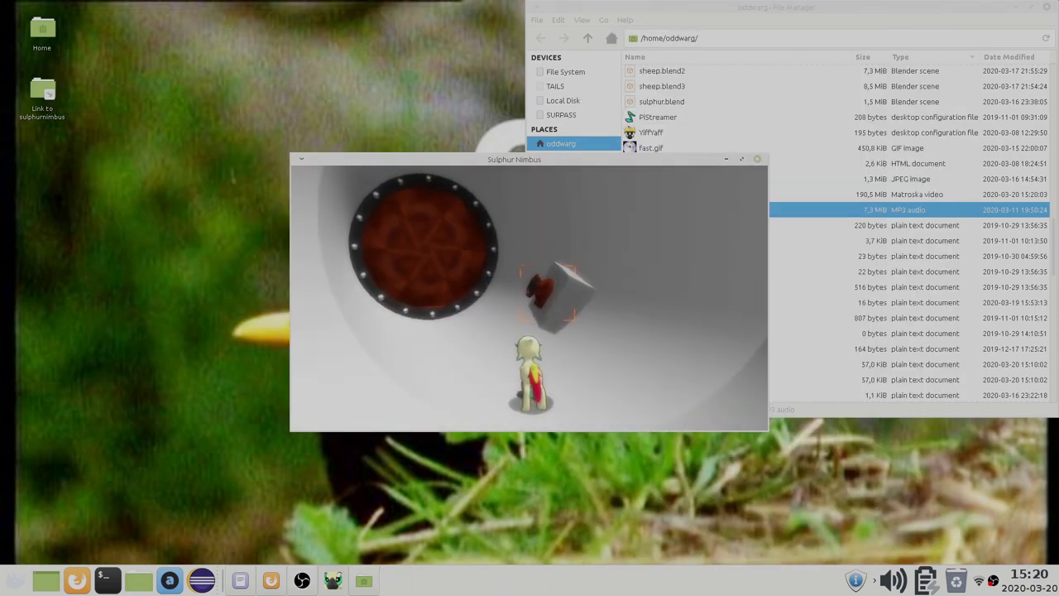
- Play-test the vault door by operating its valve switches from inside and outside and passing through the opening
{"action": "key", "text": "space"}
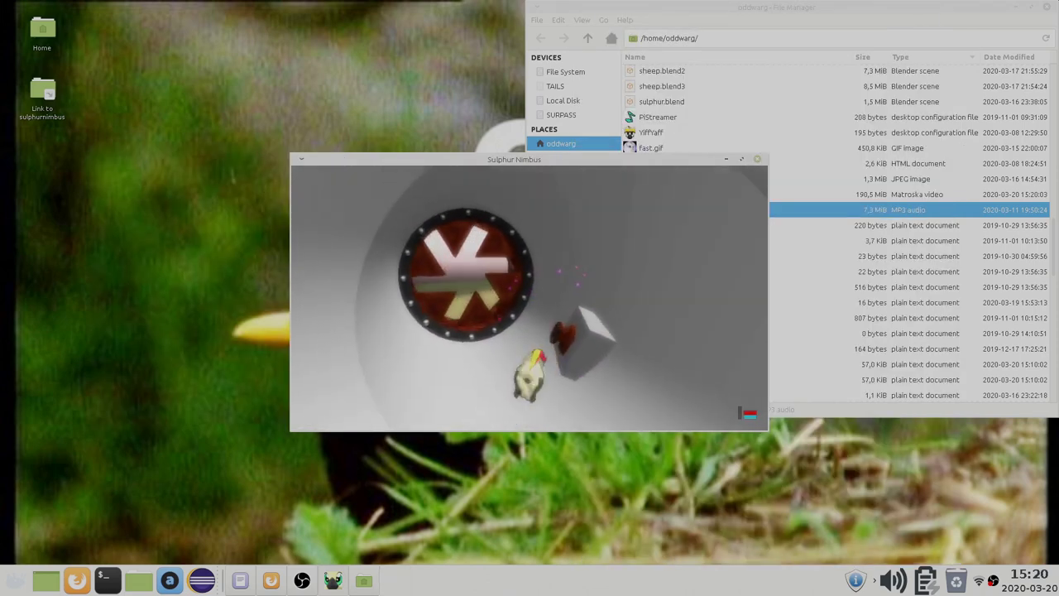
{"action": "key", "text": "w"}
{"action": "key", "text": "space"}
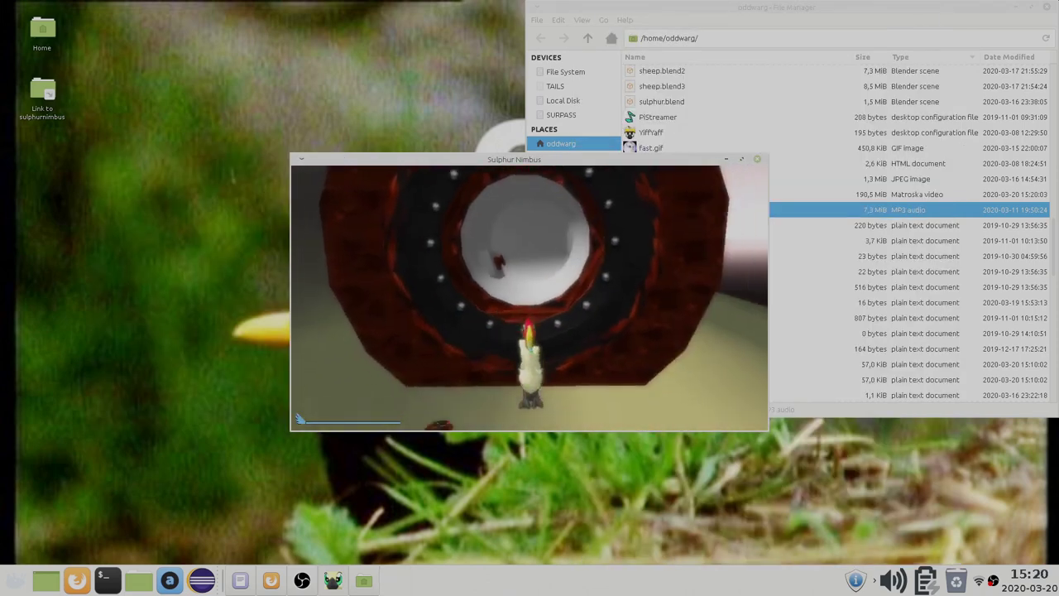
{"action": "key", "text": "d"}
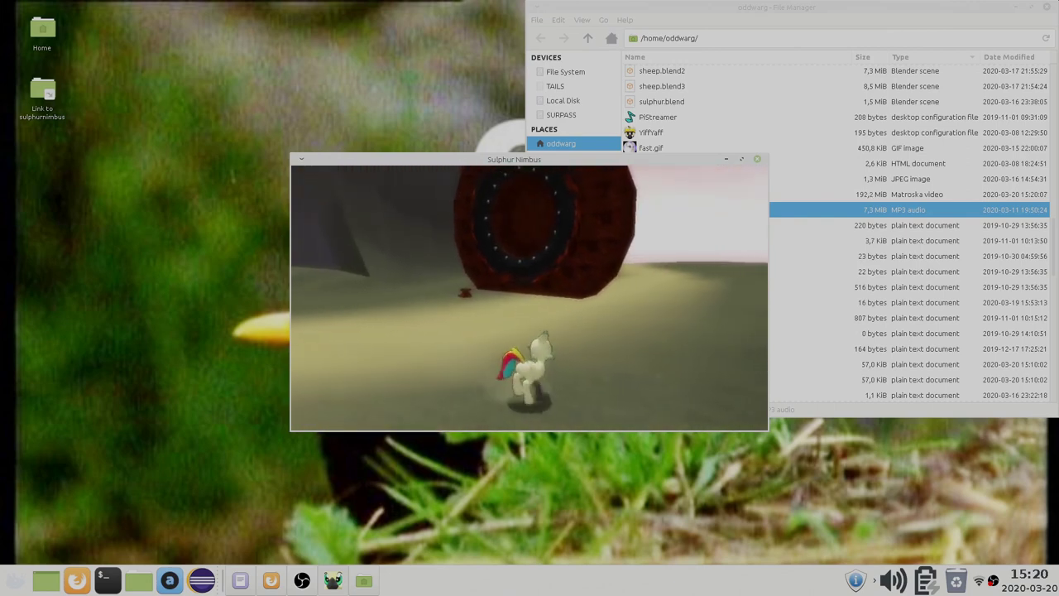
{"action": "key", "text": "w"}
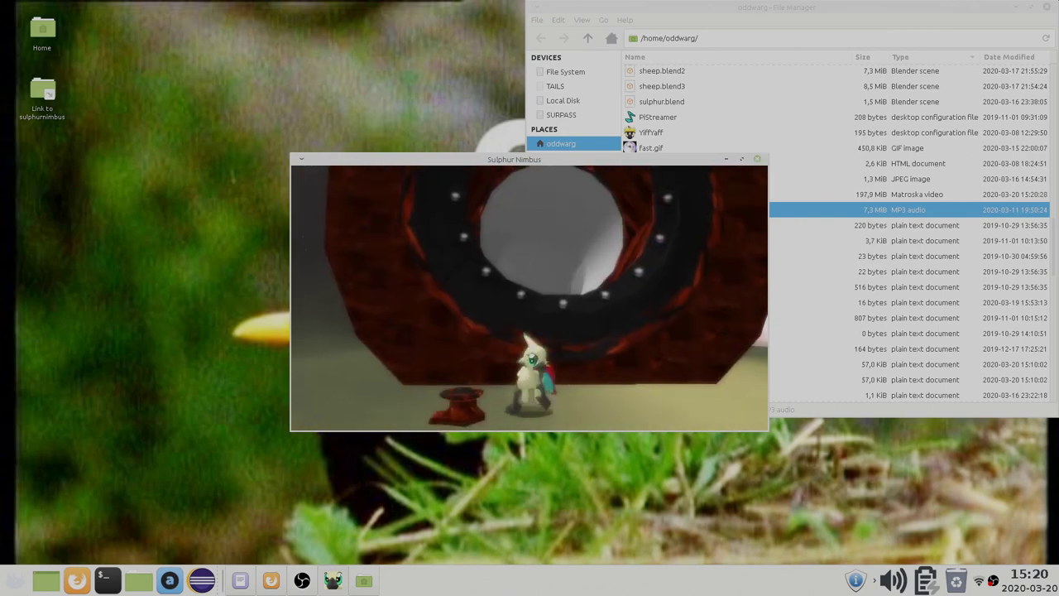
{"action": "key", "text": "d"}
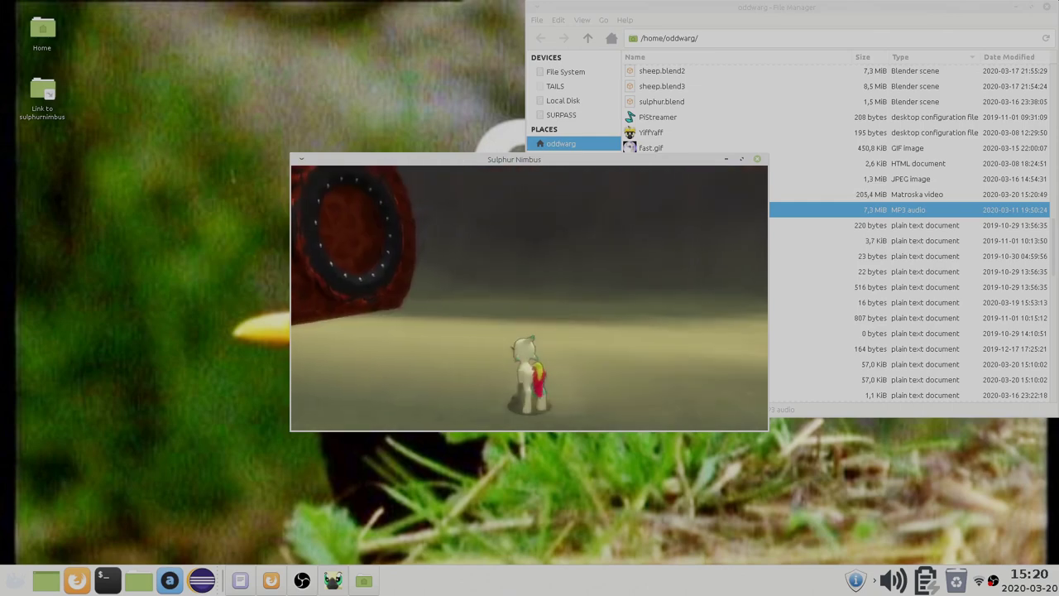
- Walk the character around the outside of the vault door to inspect it and the space behind it
{"action": "key", "text": "space"}
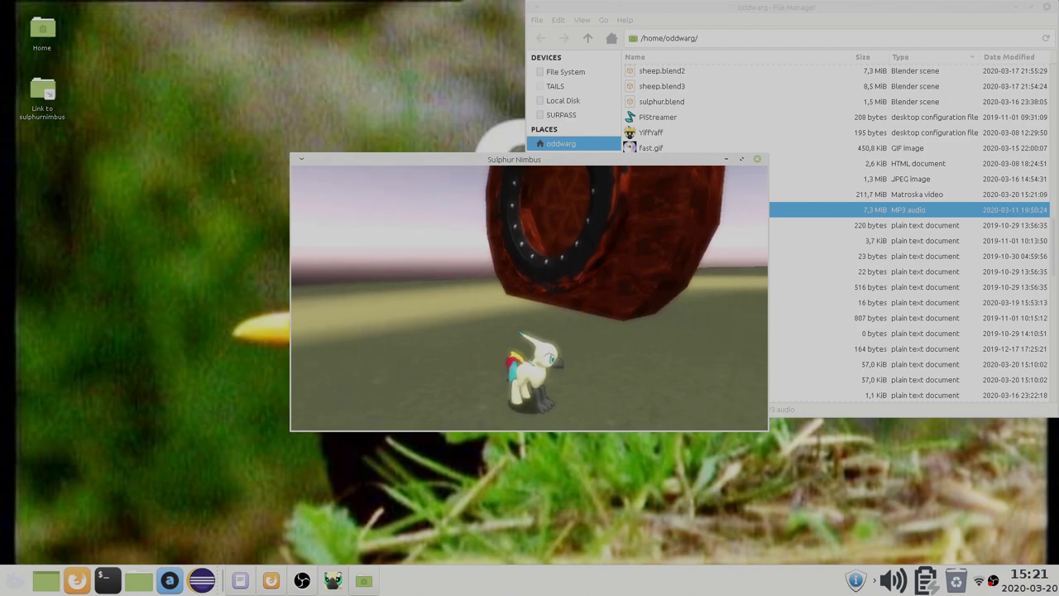
{"action": "key", "text": "w"}
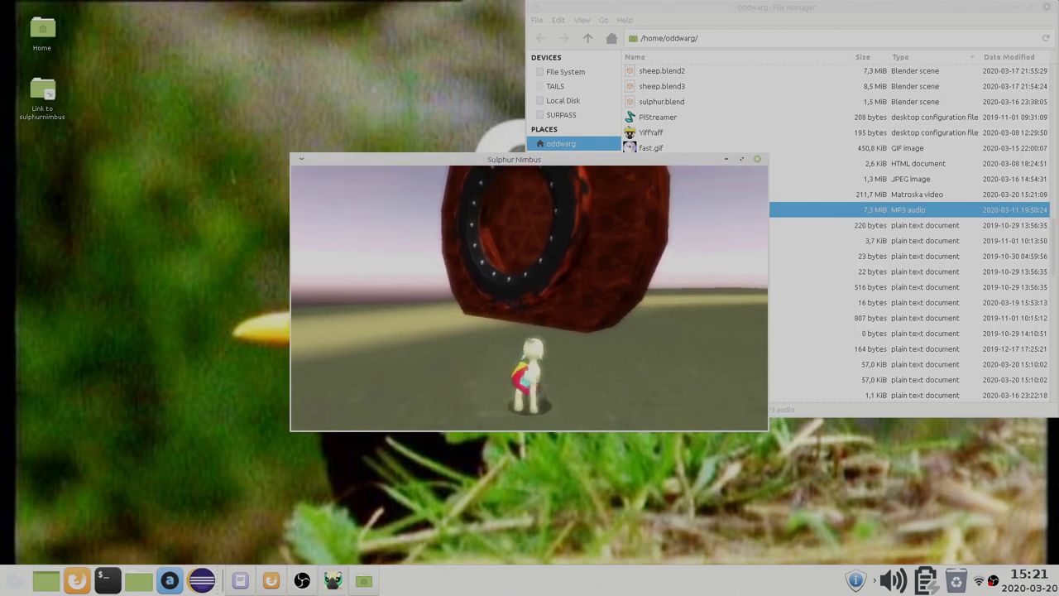
{"action": "key", "text": "d"}
{"action": "key", "text": "w"}
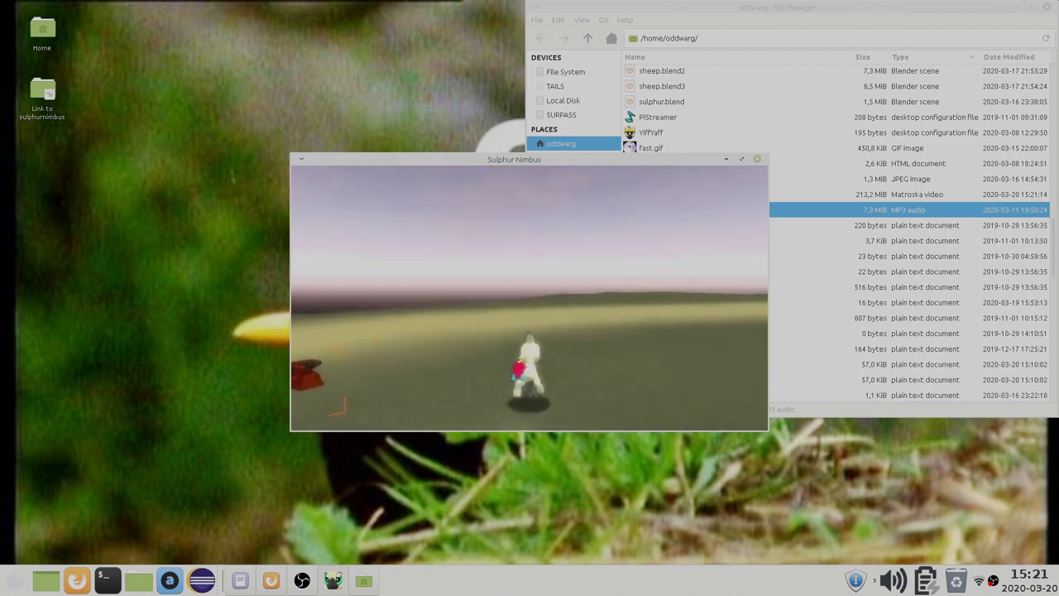
{"action": "key", "text": "a"}
{"action": "key", "text": "w"}
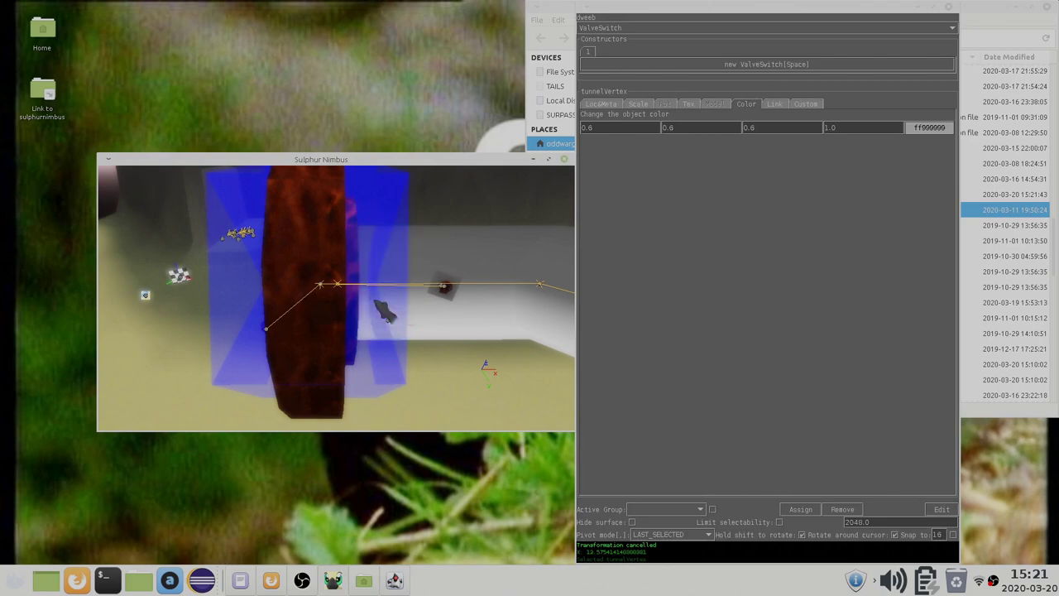
- Move the tunnel's end vertex along the X axis into the vault door
{"action": "key", "text": "x"}
{"action": "left_click", "coordinate": [303, 297]}
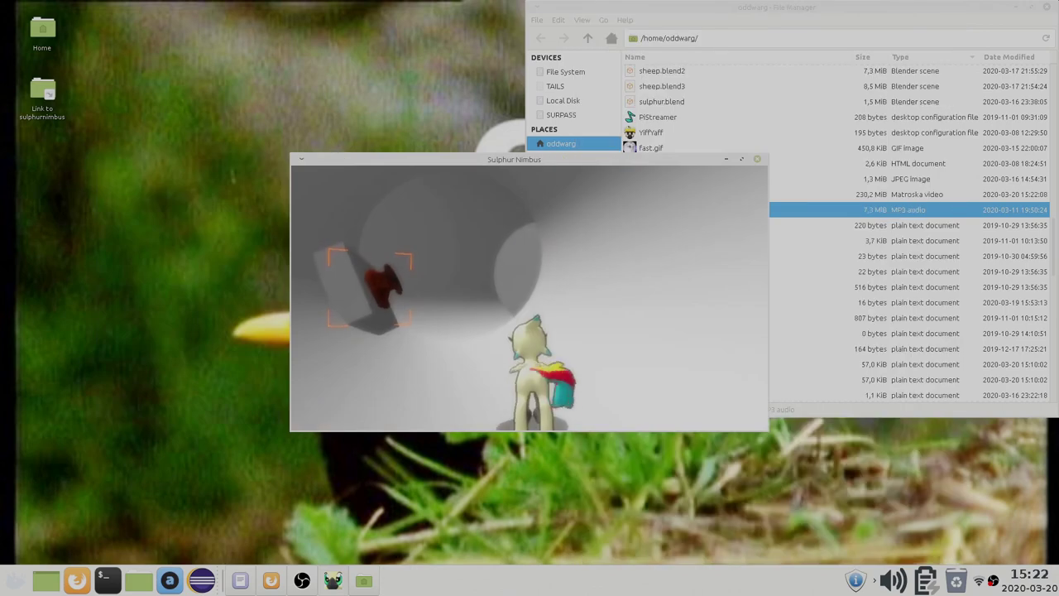
- Play-test the tunnel's interior by walking to the valve switch on the block and up to the vault door
{"action": "key", "text": "w"}
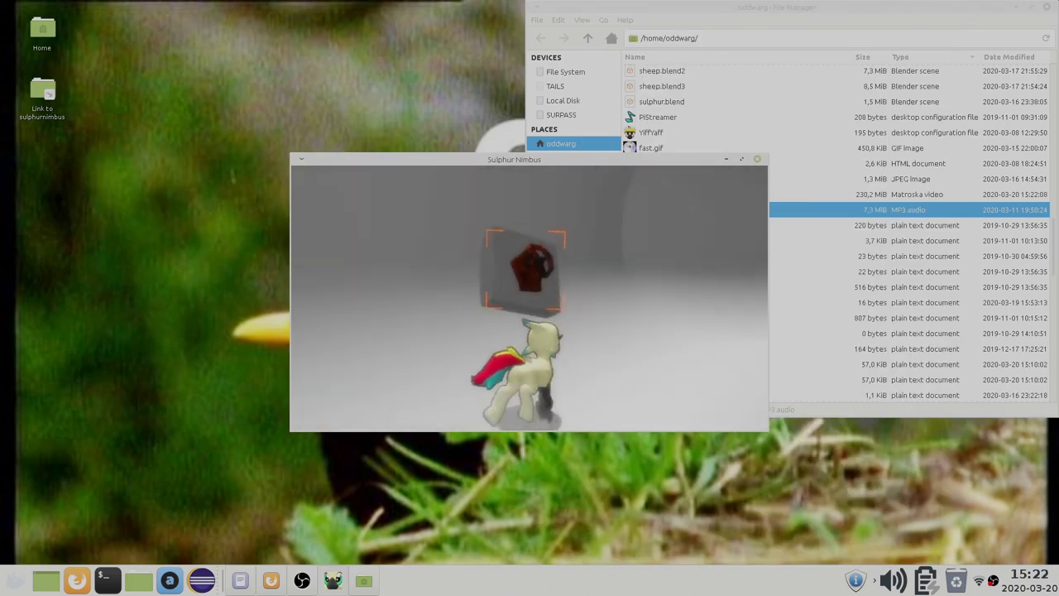
{"action": "key", "text": "w"}
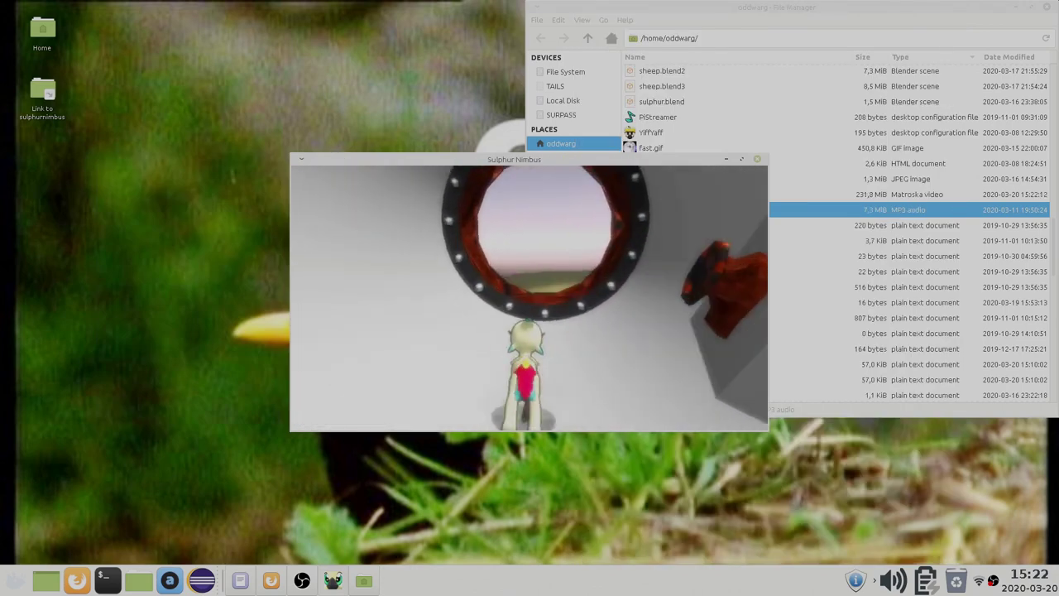
{"action": "key", "text": "w"}
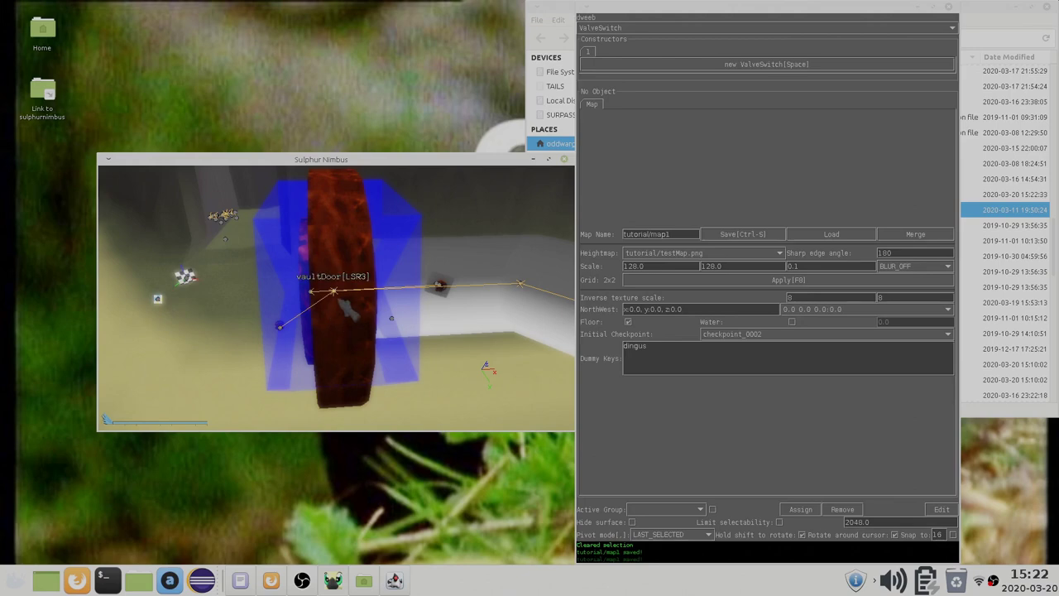
- Create a SectionBridge at the vault door and link it with the tunnel's end vertex and the vault door
{"action": "left_click", "coordinate": [333, 292]}
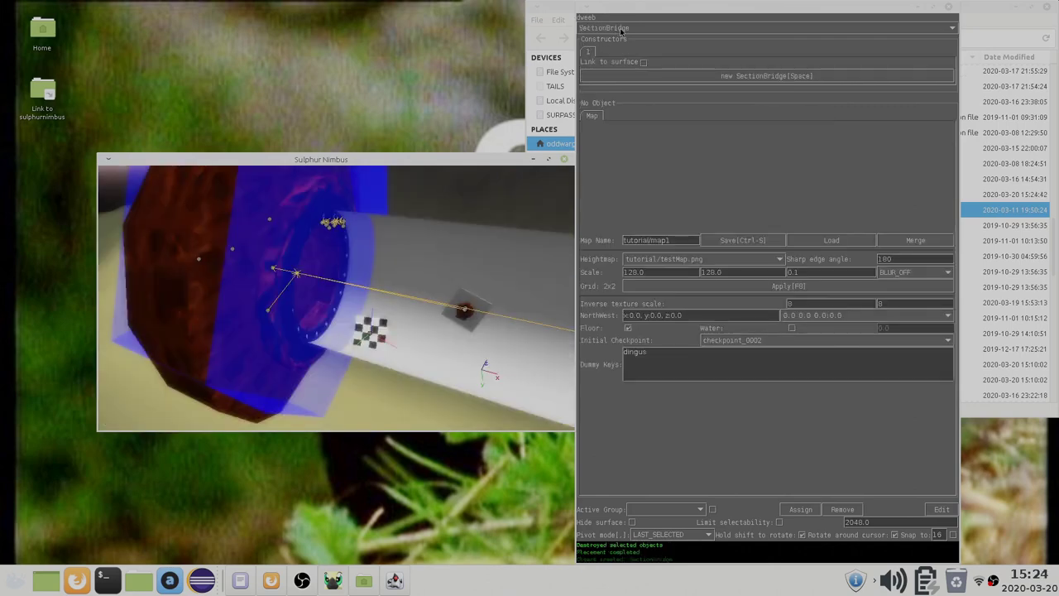
{"action": "key", "text": "w"}
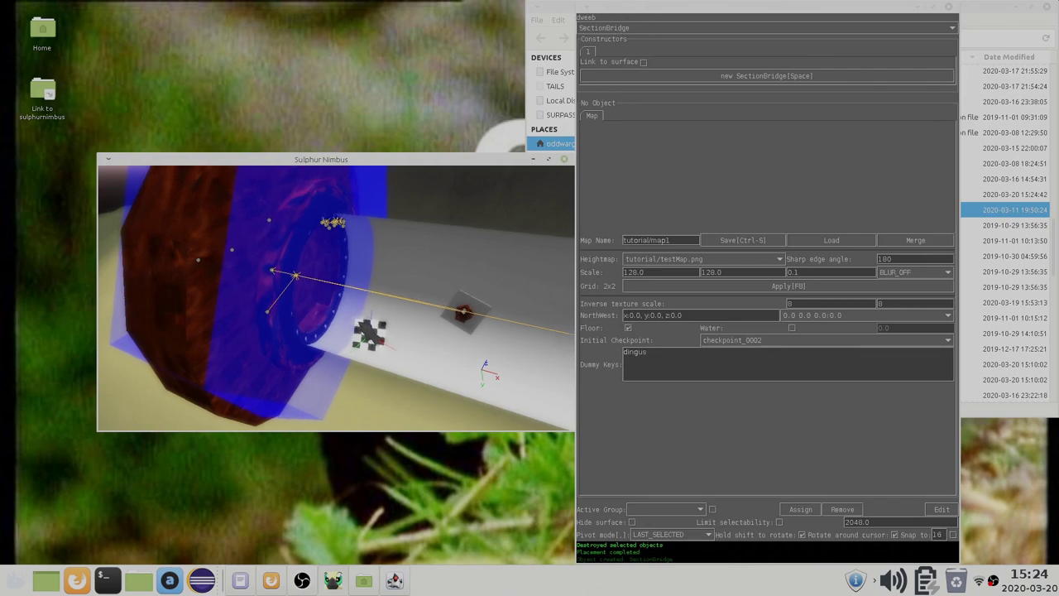
{"action": "key", "text": "space"}
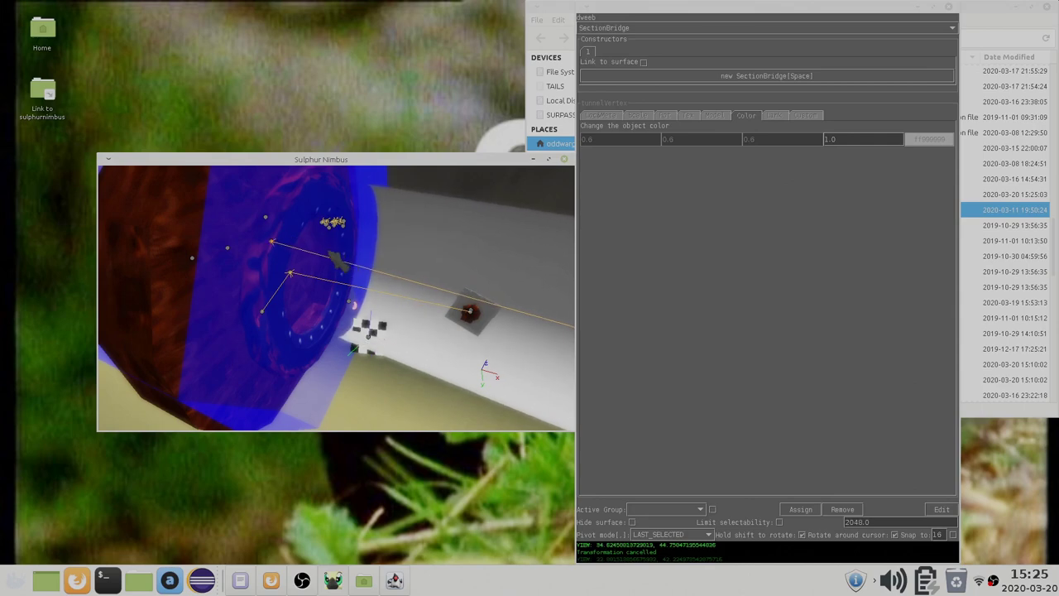
{"action": "key", "text": "l"}
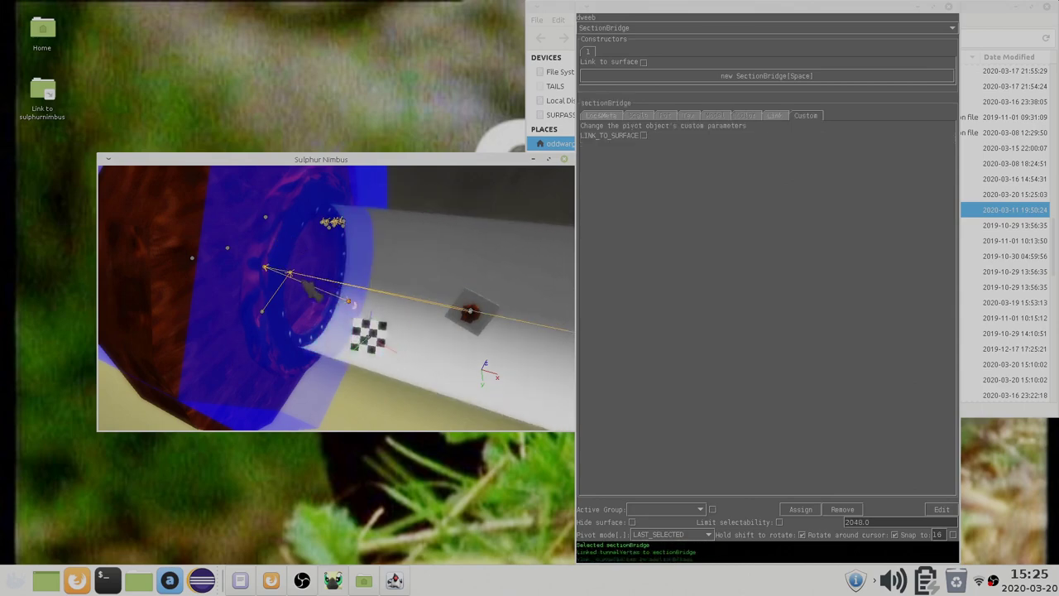
{"action": "key", "text": "l"}
{"action": "left_click", "coordinate": [289, 271]}
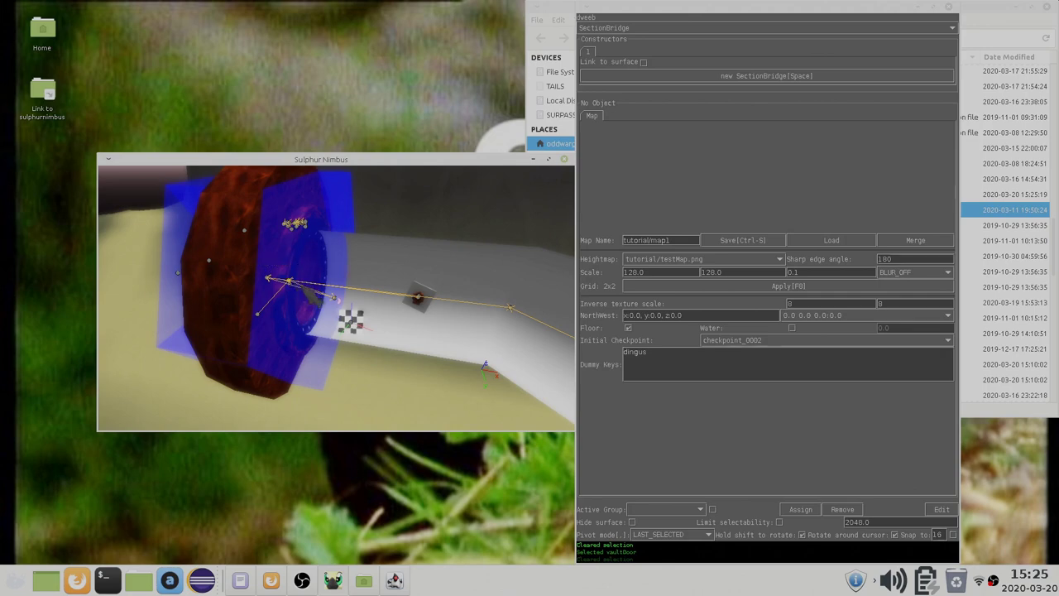
{"action": "left_click", "coordinate": [332, 305]}
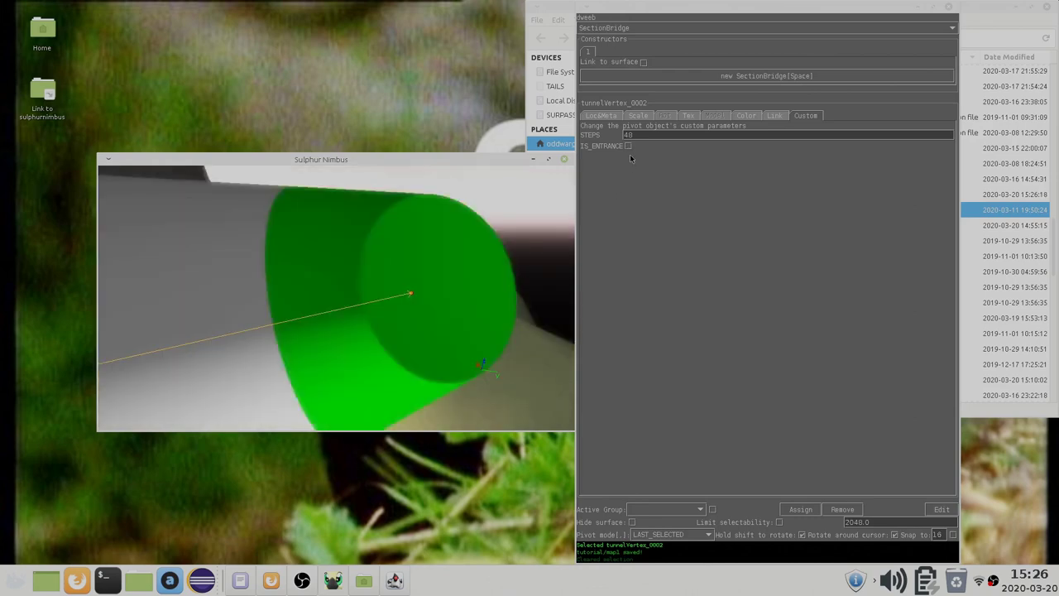
- Mark the tunnel's far end vertex as an entrance and play-test the open tunnel from outside
{"action": "left_click", "coordinate": [628, 146]}
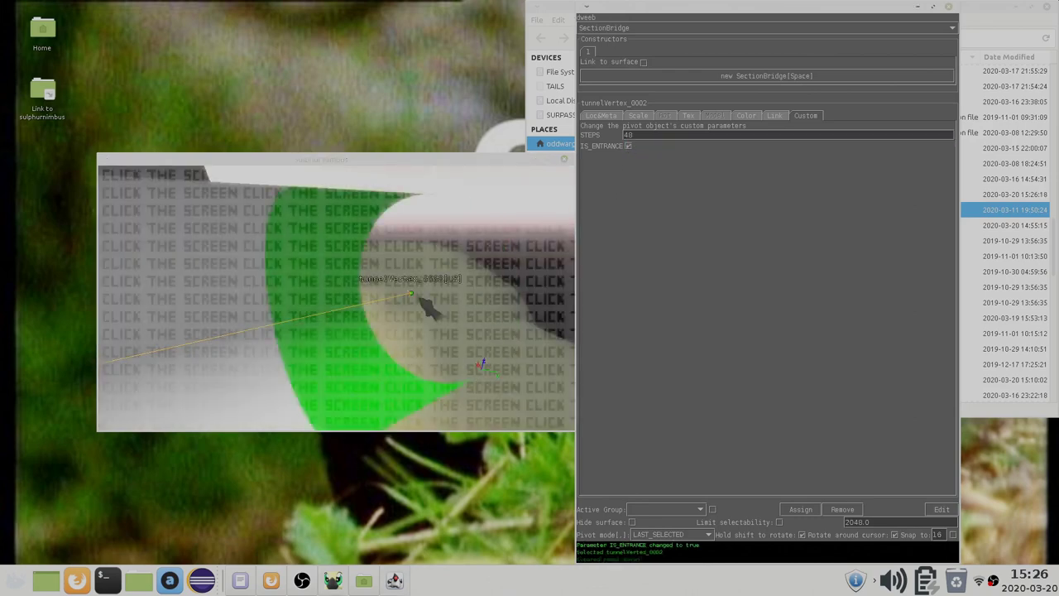
{"action": "left_click", "coordinate": [475, 321]}
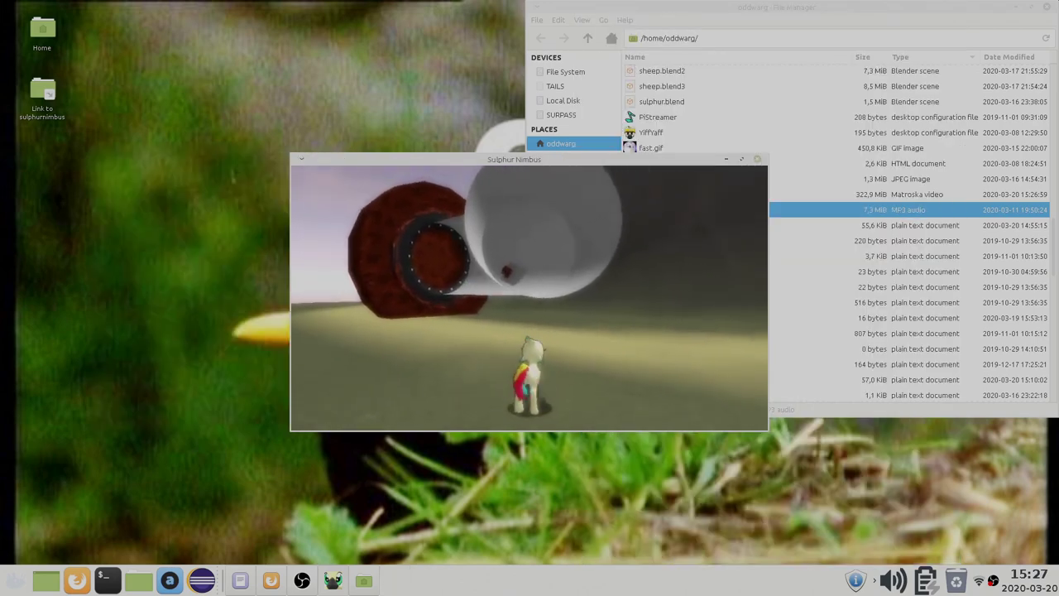
{"action": "key", "text": "w"}
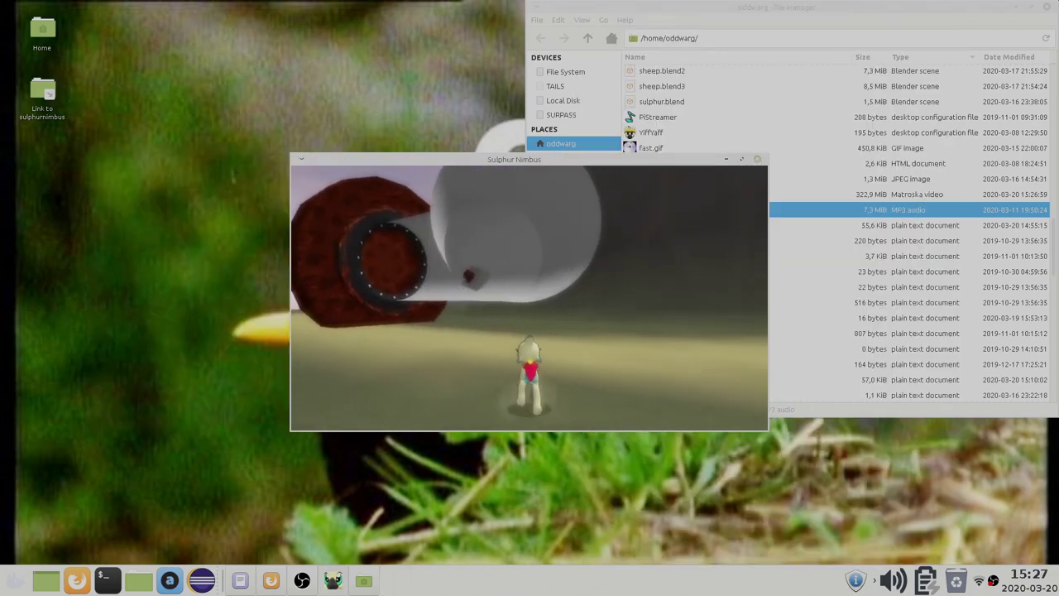
{"action": "key", "text": "space"}
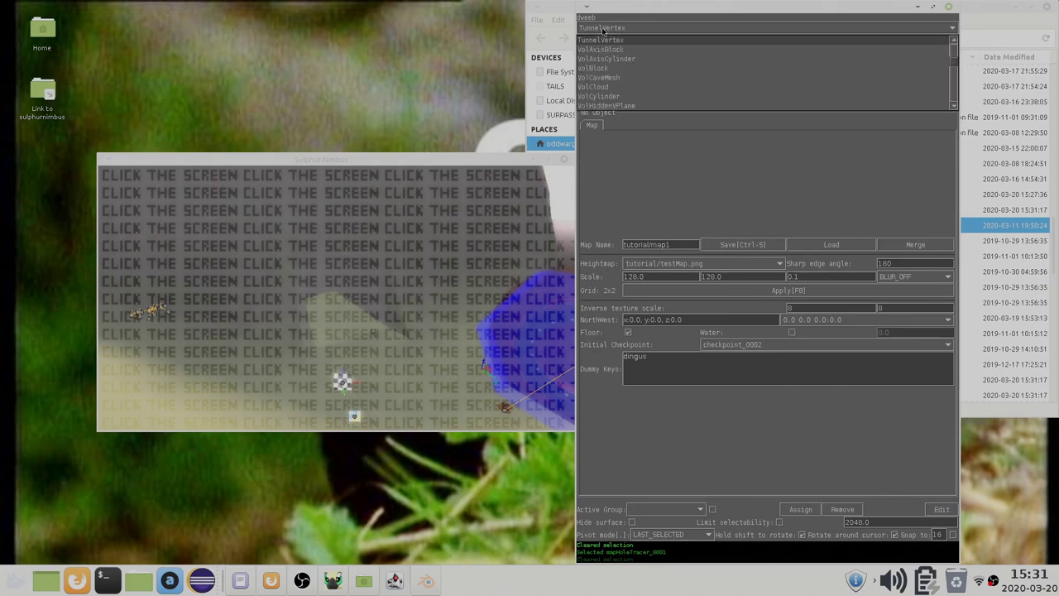
- Choose the VolCaveMesh constructor and open its list of obj models
{"action": "key", "text": "Down"}
{"action": "key", "text": "Down"}
{"action": "key", "text": "Down"}
{"action": "key", "text": "Down"}
{"action": "key", "text": "Return"}
{"action": "left_click", "coordinate": [662, 66]}
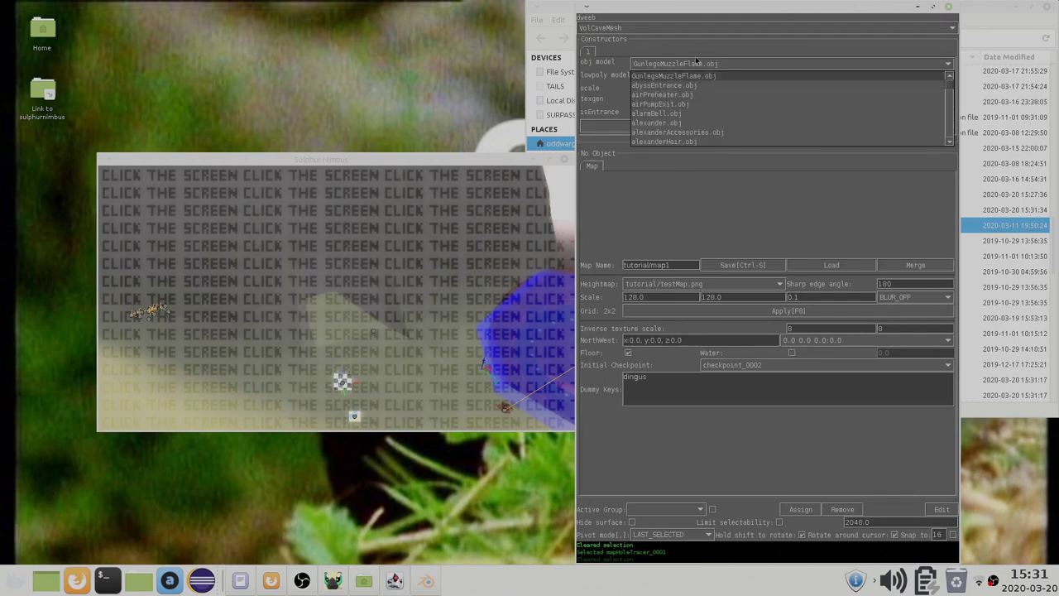
{"action": "left_click", "coordinate": [608, 59]}
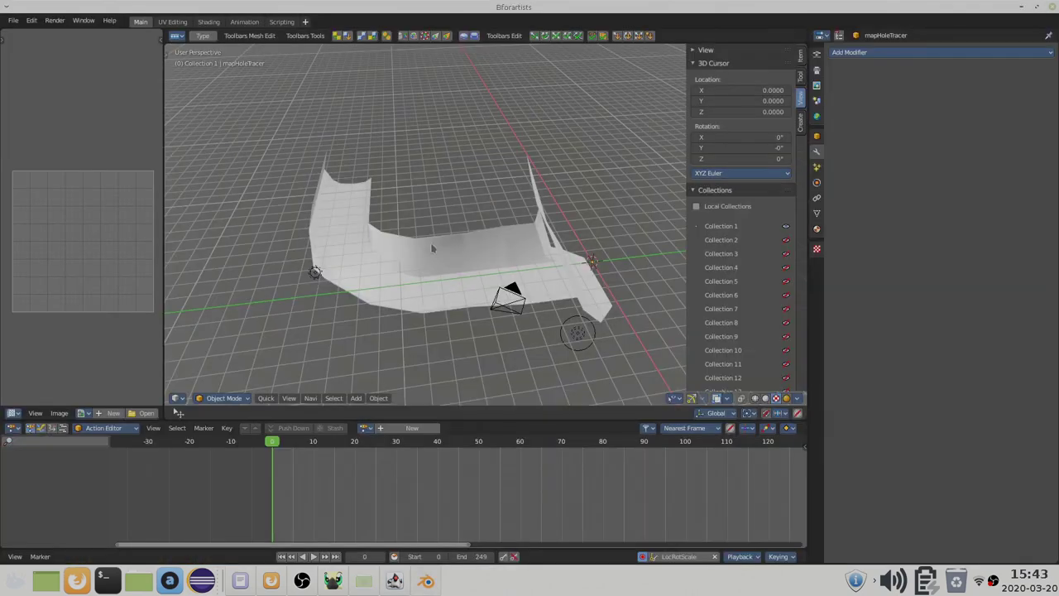
- Switch to Bforartists and try moving each of the two hole mesh pieces away from the other
{"action": "left_click", "coordinate": [416, 267]}
{"action": "key", "text": "g"}
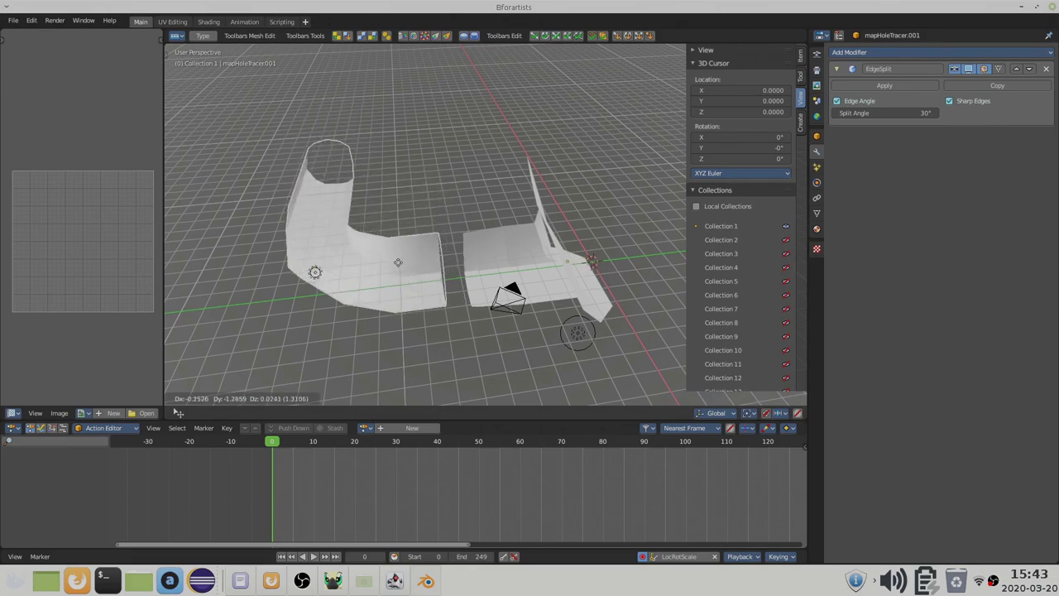
{"action": "right_click", "coordinate": [478, 273]}
{"action": "middle_click_drag", "start_coordinate": [480, 272], "coordinate": [431, 277]}
{"action": "left_click", "coordinate": [494, 262]}
{"action": "key", "text": "g"}
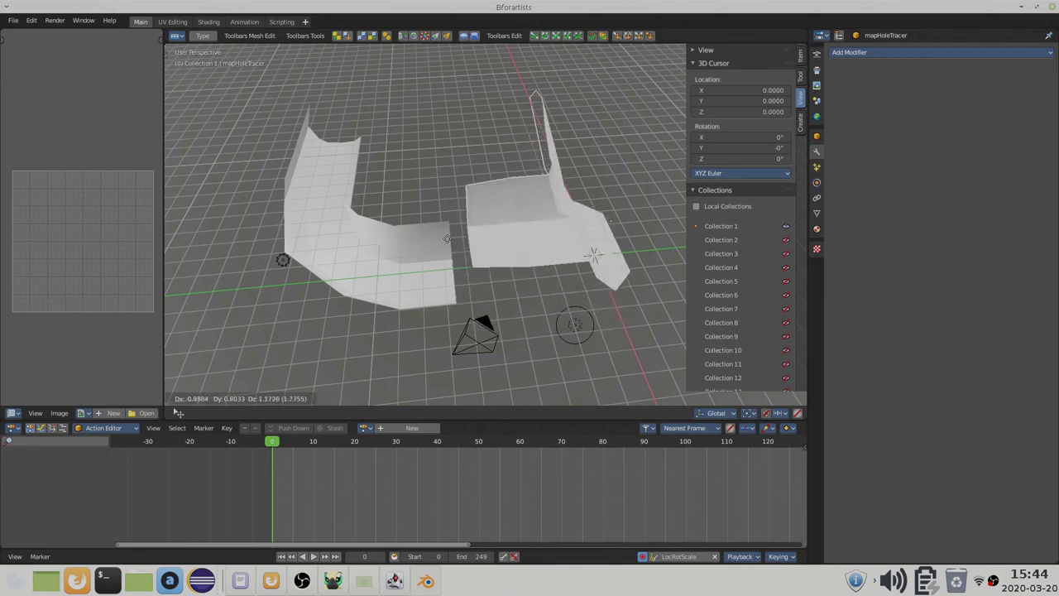
{"action": "left_click", "coordinate": [404, 270]}
- Shift the 3D cursor along Y into the curved tunnel piece, set that piece's origin there and reset the cursor
{"action": "left_click", "coordinate": [397, 271]}
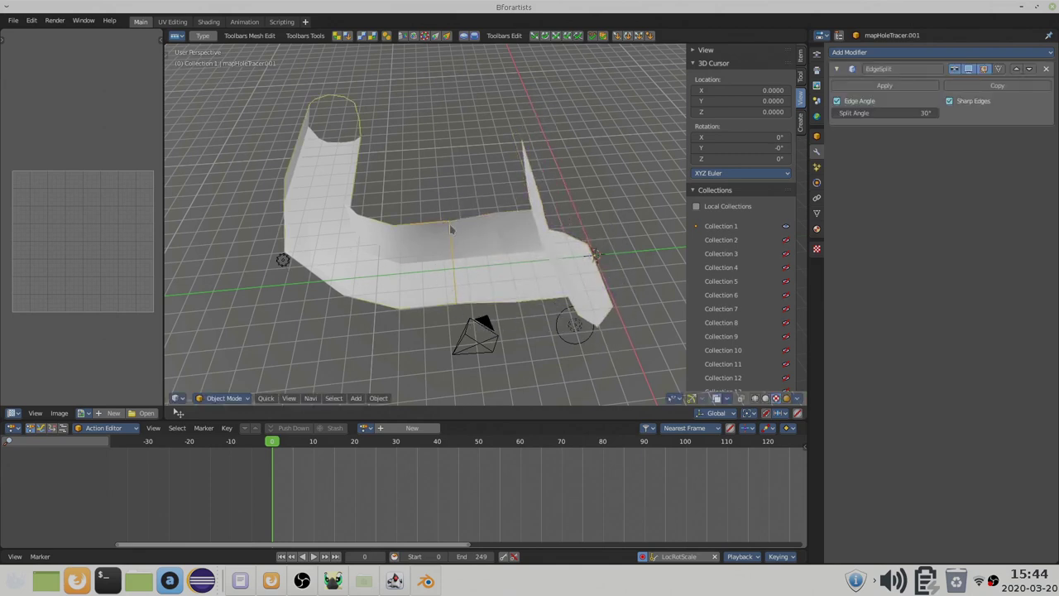
{"action": "left_click_drag", "start_coordinate": [722, 100], "coordinate": [655, 101]}
{"action": "key", "text": "F3"}
{"action": "type", "text": "origin"}
{"action": "key", "text": "Down"}
{"action": "key", "text": "Down"}
{"action": "key", "text": "Return"}
{"action": "left_click", "coordinate": [357, 276]}
{"action": "key", "text": "shift+c"}
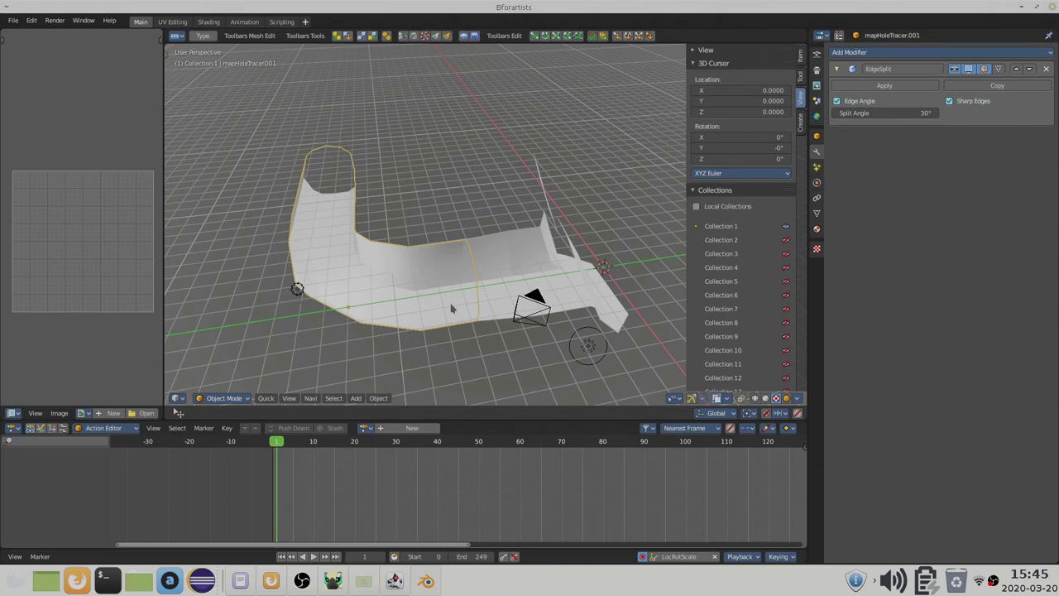
- Keyframe the curved piece's location, rotation and scale in its place at frame 1 and at the world origin at frame 0
{"action": "key", "text": "i"}
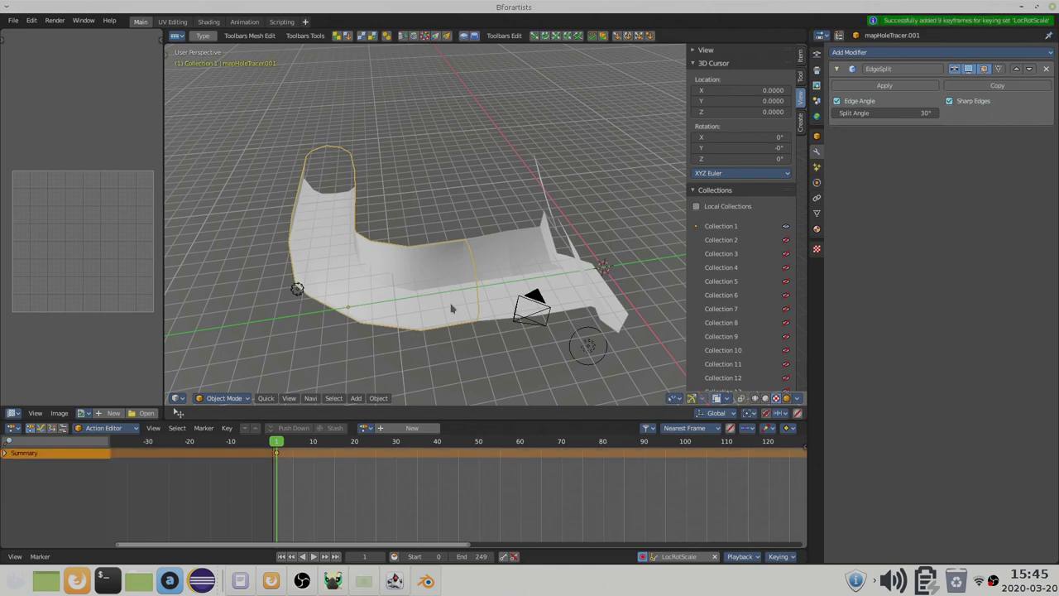
{"action": "key", "text": "Left"}
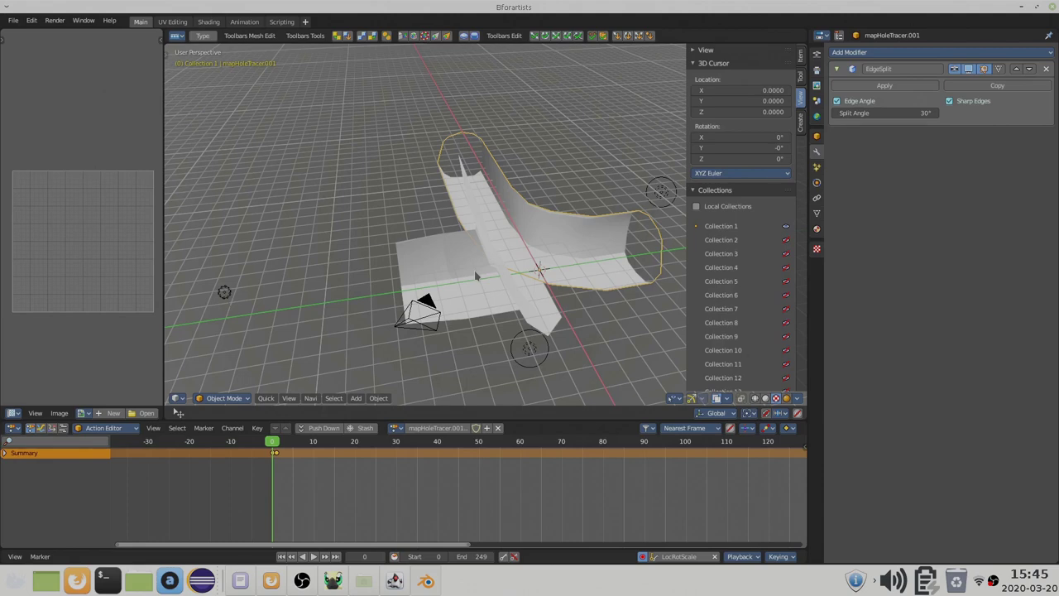
{"action": "key", "text": "Right"}
{"action": "key", "text": "Left"}
{"action": "middle_click_drag", "start_coordinate": [476, 277], "coordinate": [418, 257]}
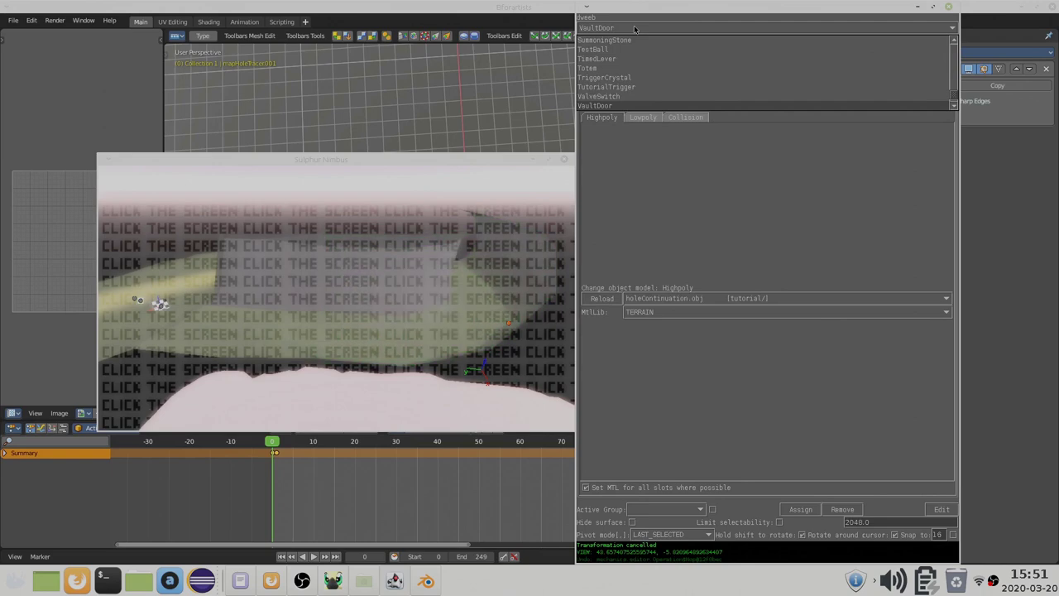
- Create a second vault door near the existing one in the map editor
{"action": "left_click", "coordinate": [635, 30]}
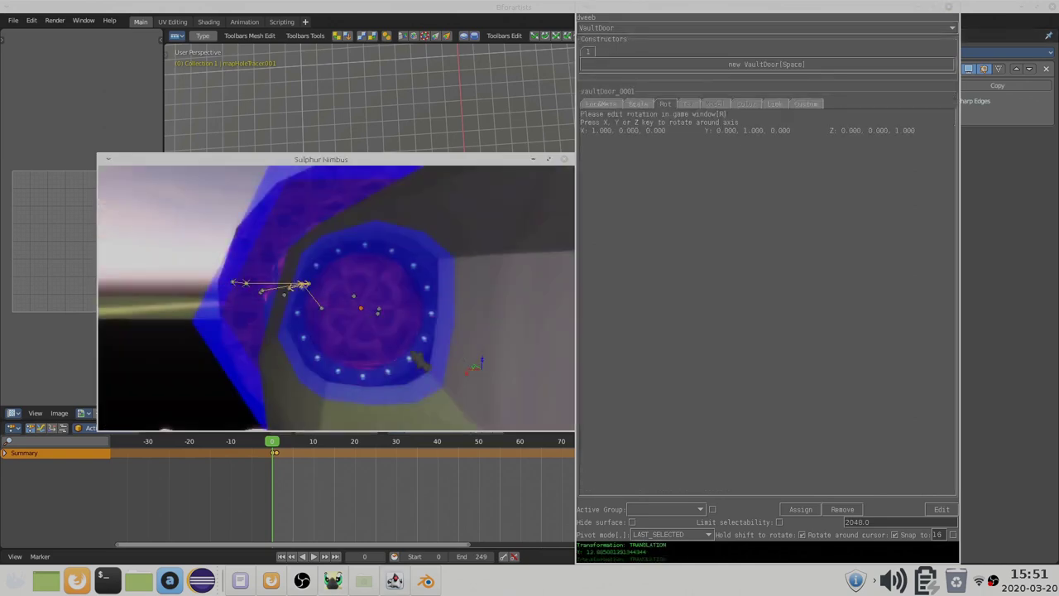
{"action": "key", "text": "space"}
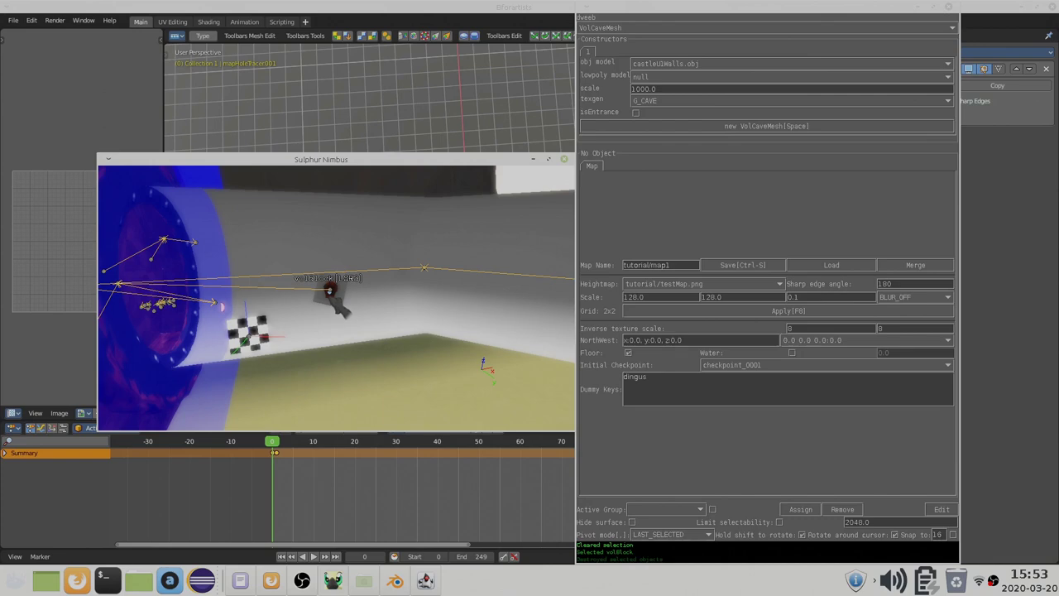
- Place a VolCaveMesh using castleLQWalls.obj at scale 1000 with CAVE texgen on the terrain ridge and save the map
{"action": "left_click", "coordinate": [329, 289]}
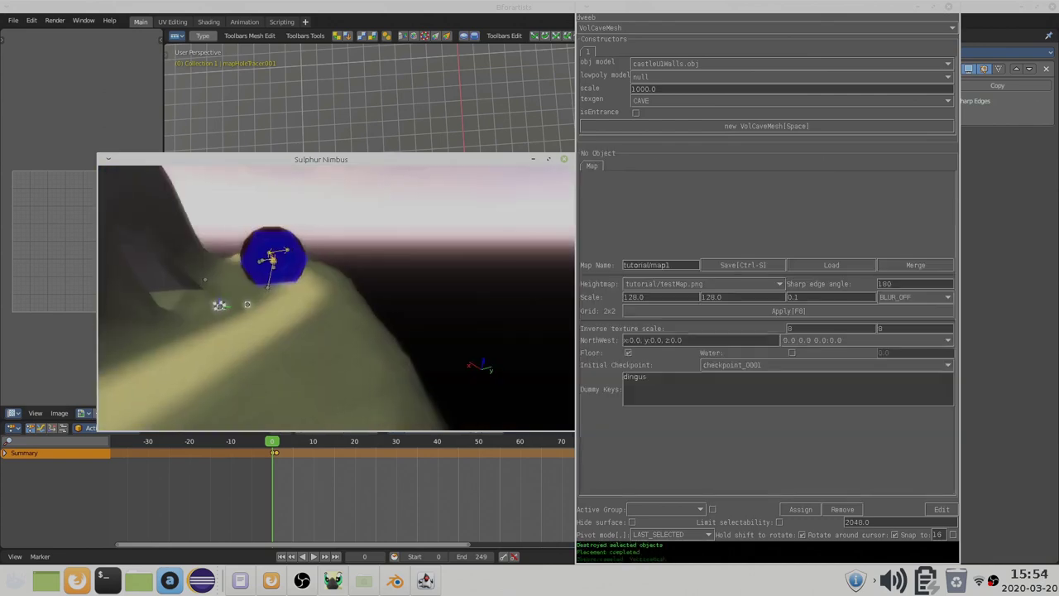
{"action": "key", "text": "w"}
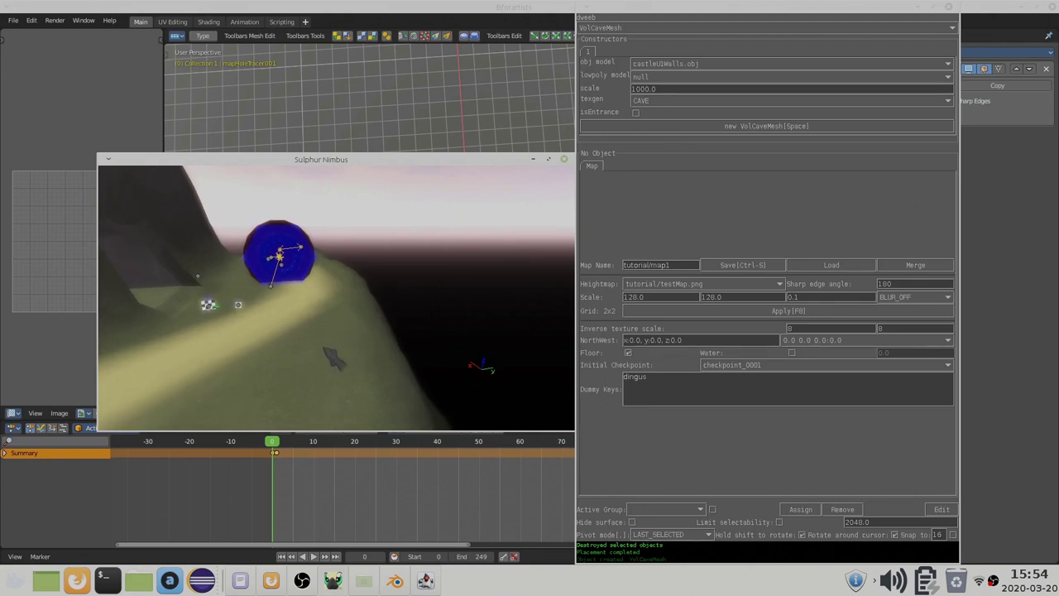
{"action": "key", "text": "space"}
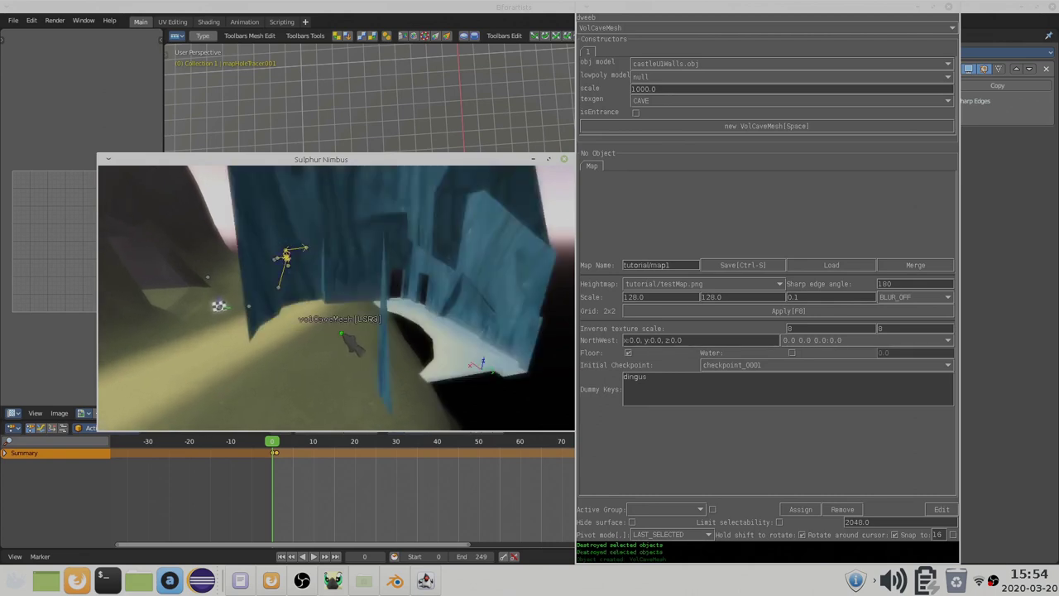
{"action": "middle_click_drag", "start_coordinate": [410, 291], "coordinate": [405, 257], "text": "shift"}
{"action": "key", "text": "Escape"}
{"action": "key", "text": "ctrl+s"}
- Place a VolSphere with scale 32 inside the cave mesh
{"action": "key", "text": "space"}
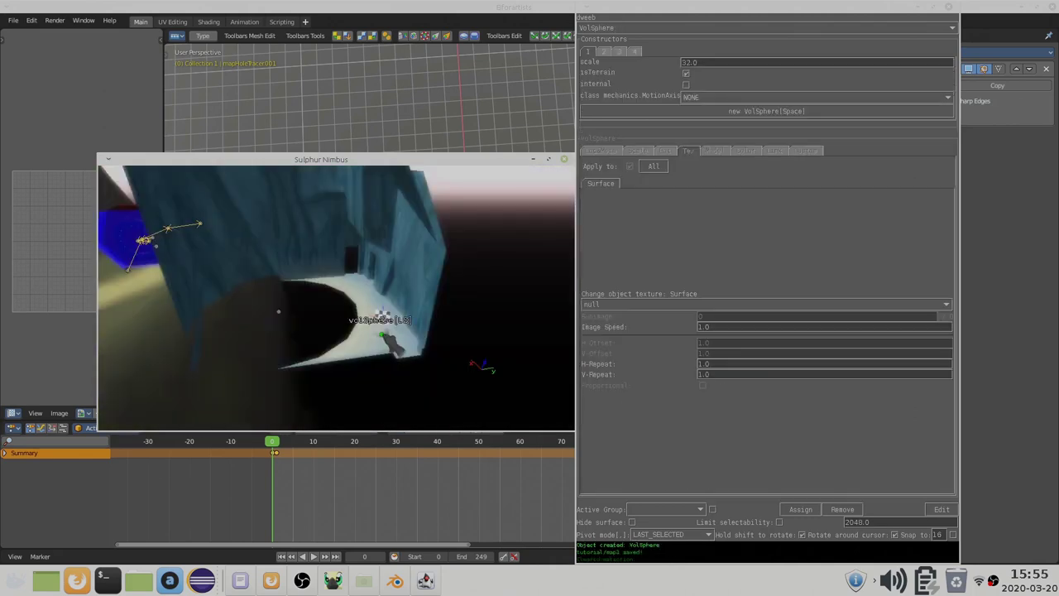
{"action": "key", "text": "Escape"}
{"action": "left_click", "coordinate": [332, 312]}
{"action": "middle_click_drag", "start_coordinate": [376, 333], "coordinate": [389, 371], "text": "shift"}
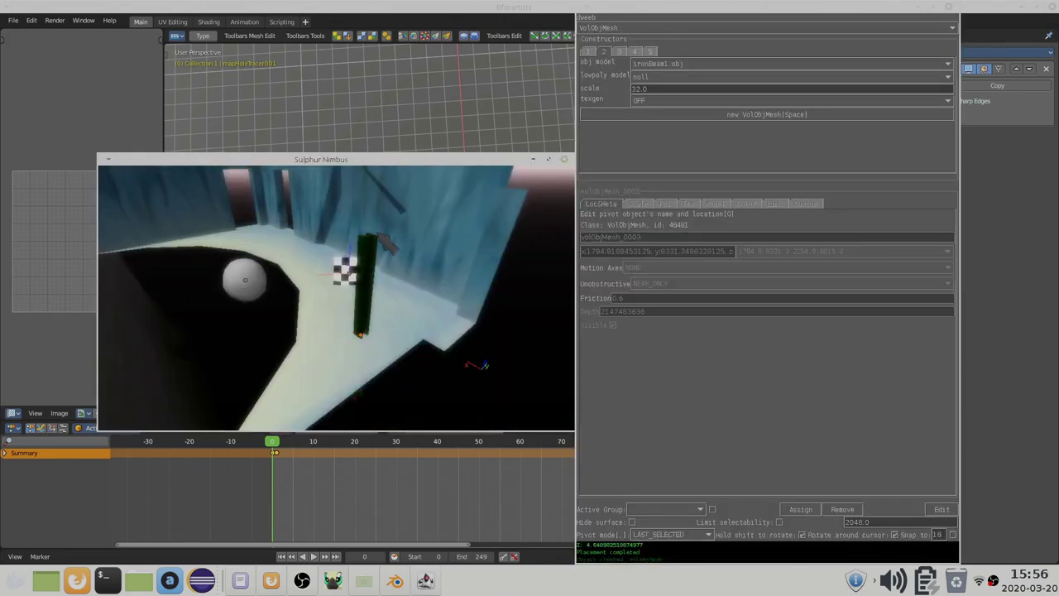
- Position the ironBeam1.obj mesh through the cave floor, stretch it along Z and tilt it
{"action": "middle_click_drag", "start_coordinate": [379, 235], "coordinate": [399, 269], "text": "shift"}
{"action": "key", "text": "s"}
{"action": "left_click", "coordinate": [401, 321]}
{"action": "middle_click_drag", "start_coordinate": [390, 321], "coordinate": [399, 318], "text": "shift"}
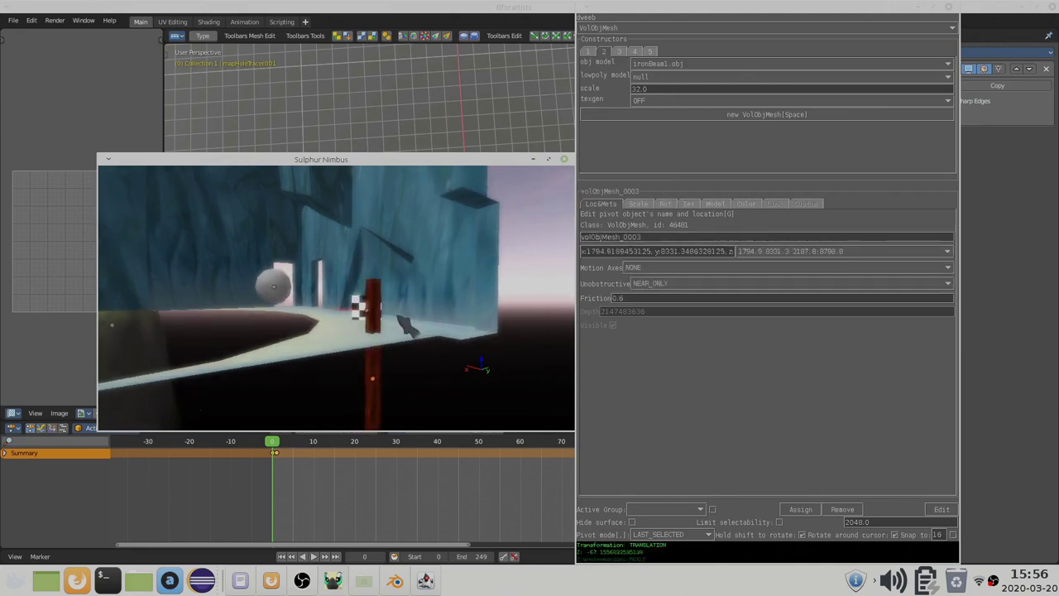
{"action": "key", "text": "s"}
{"action": "key", "text": "z"}
{"action": "left_click", "coordinate": [395, 292]}
{"action": "key", "text": "r"}
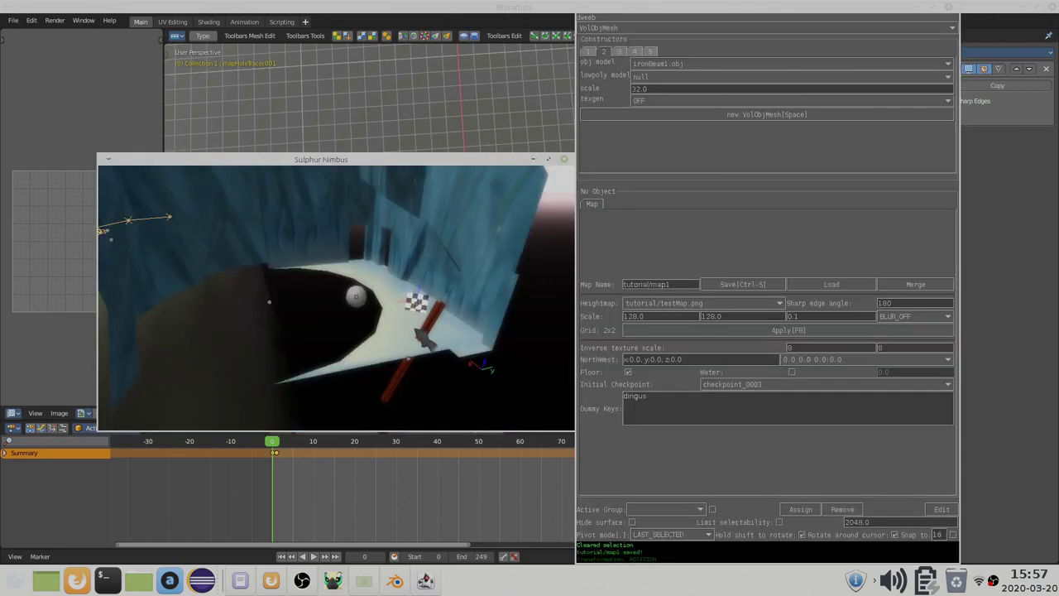
- Try a slack of 250 on the cave mesh and play-test inside the cave
{"action": "left_click", "coordinate": [284, 313]}
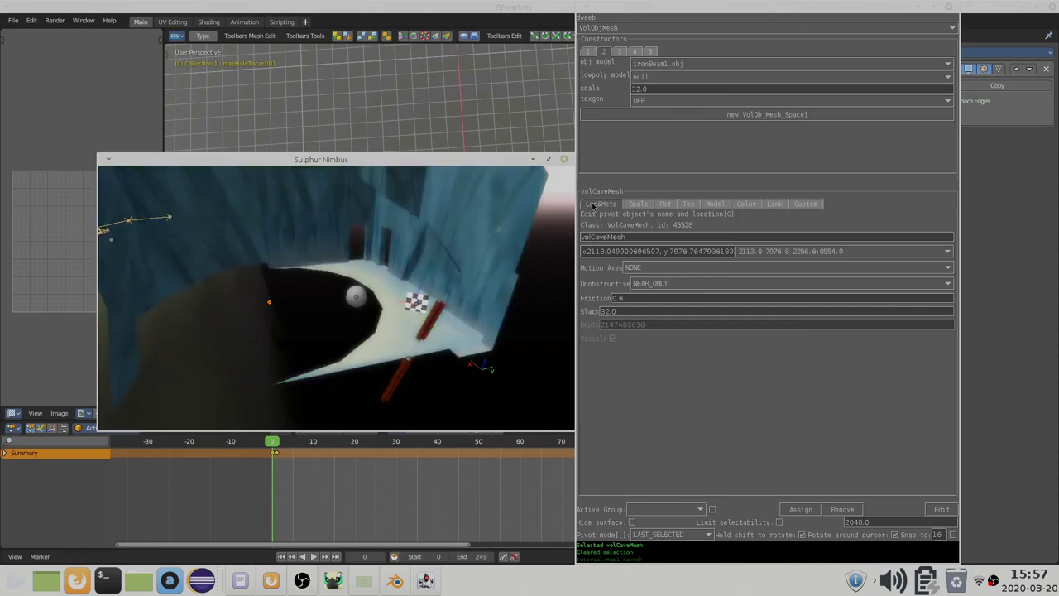
{"action": "left_click", "coordinate": [605, 312]}
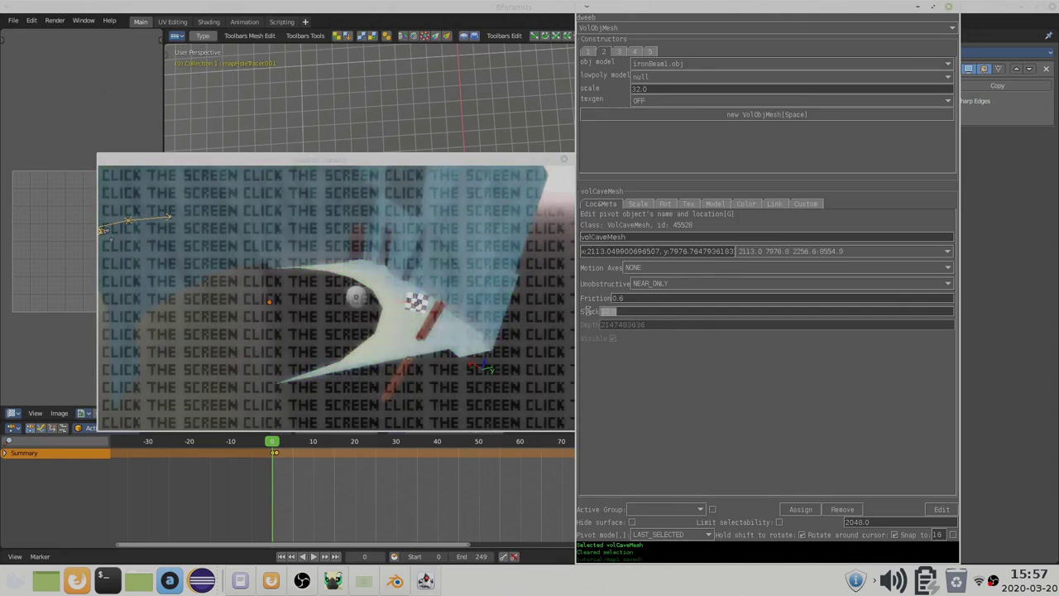
{"action": "type", "text": "250"}
{"action": "key", "text": "Return"}
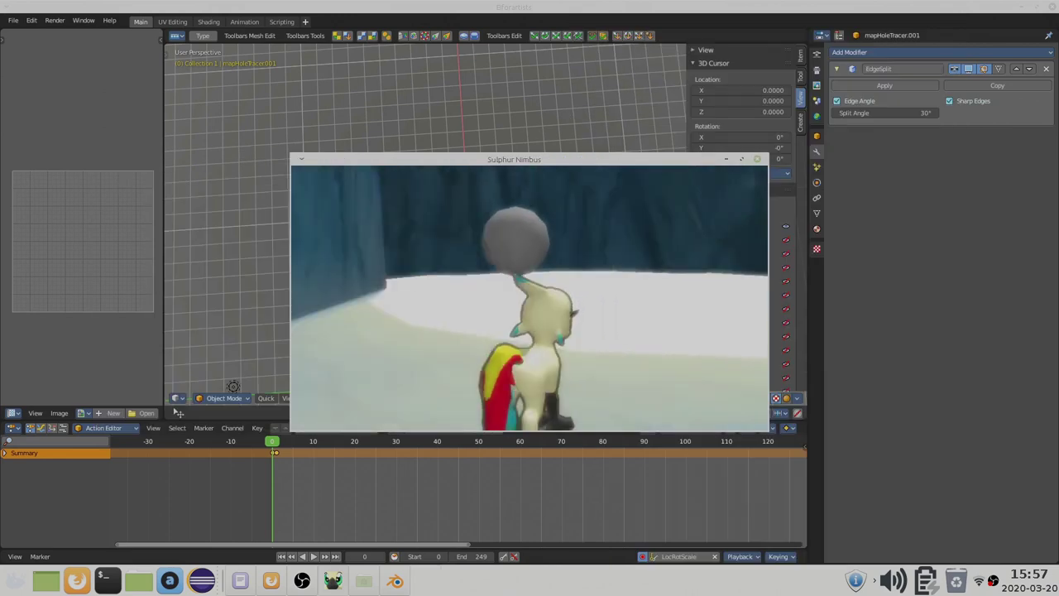
{"action": "key", "text": "Escape"}
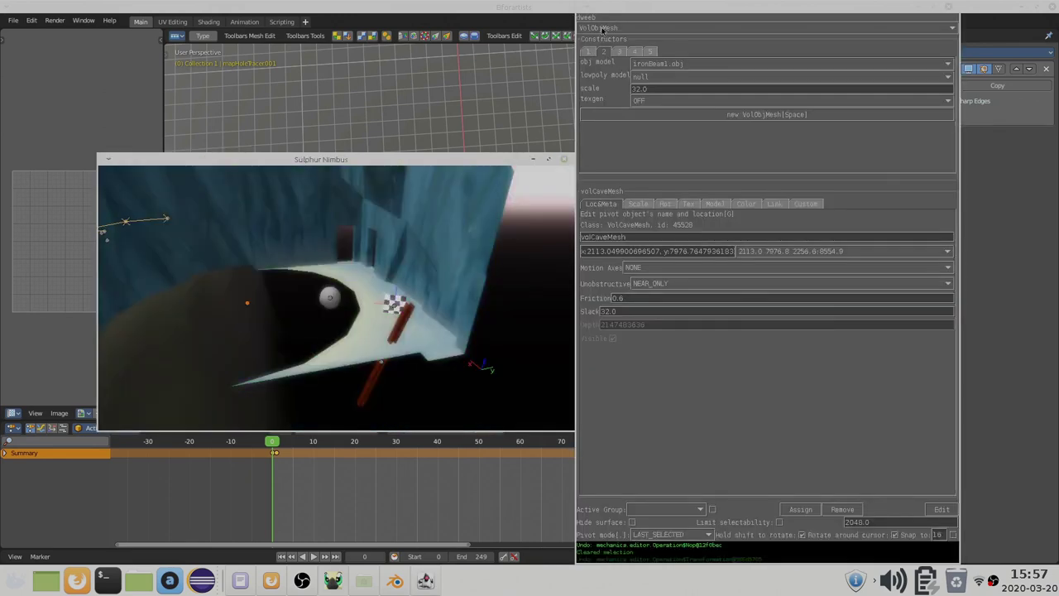
- Place a SectionGlueEllipsoid at the cave floor's edge, enlarge it and position it around the sphere and iron beam
{"action": "left_click", "coordinate": [603, 30]}
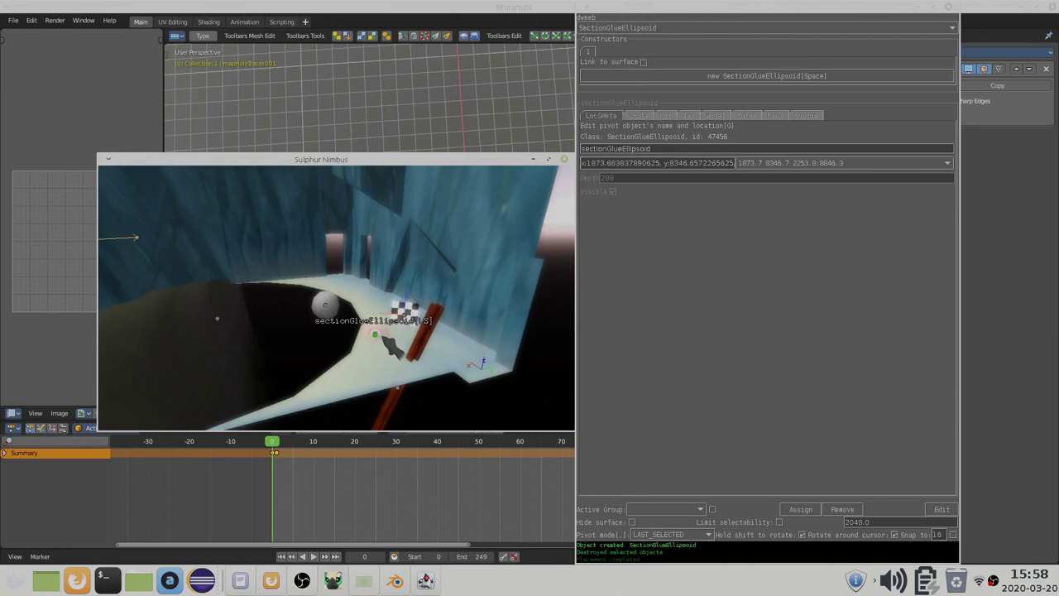
{"action": "left_click", "coordinate": [383, 338]}
{"action": "key", "text": "s"}
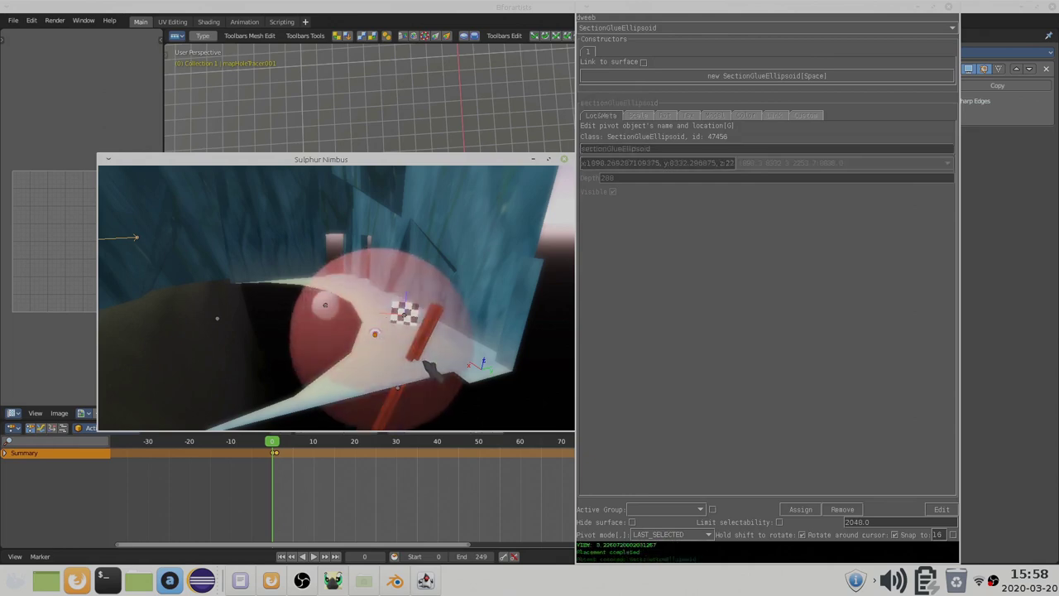
{"action": "middle_click_drag", "start_coordinate": [425, 358], "coordinate": [455, 356]}
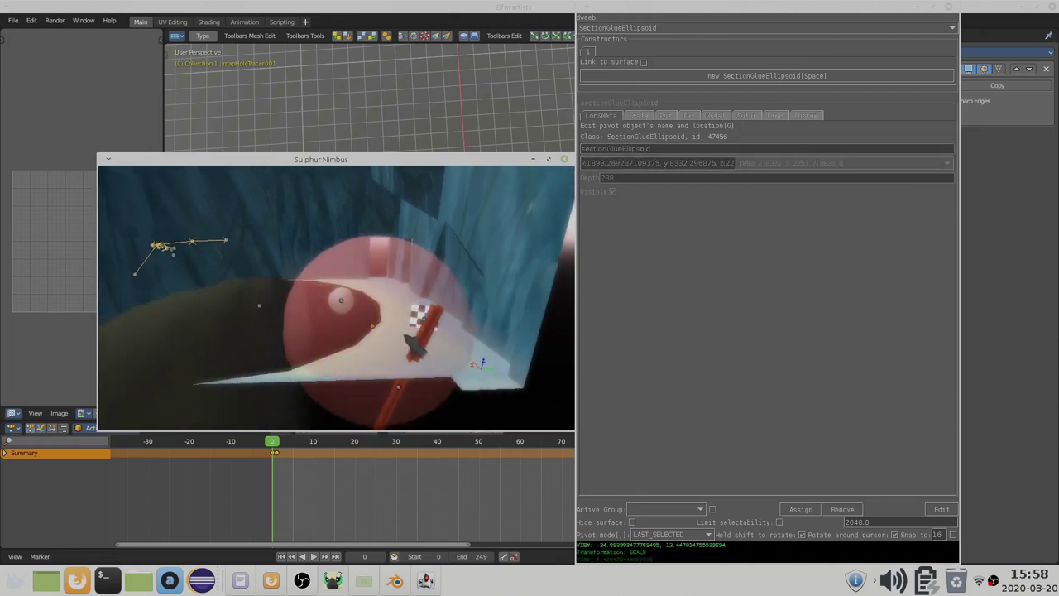
{"action": "key", "text": "g"}
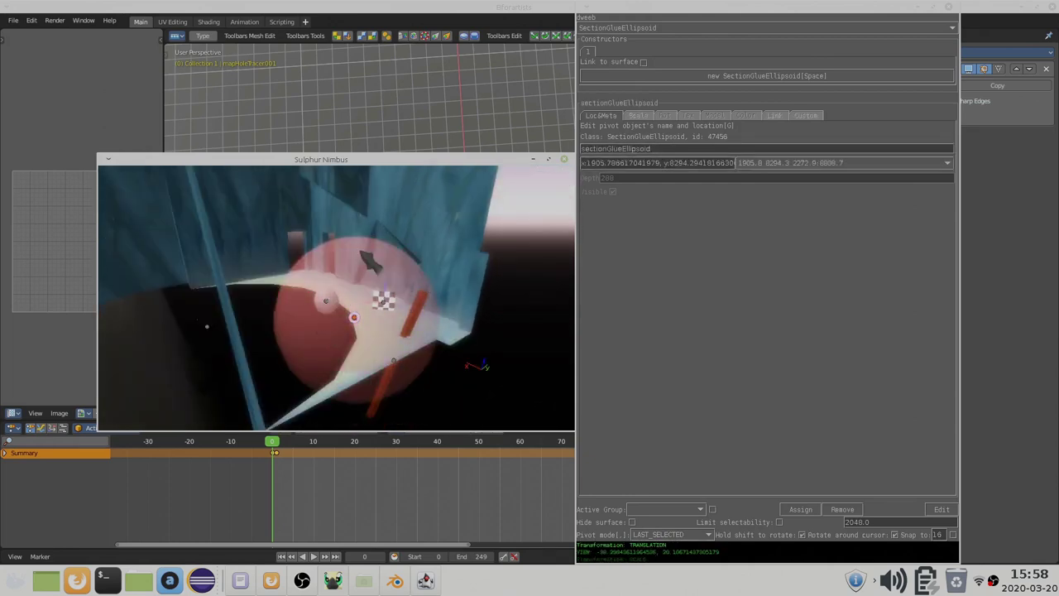
{"action": "middle_click_drag", "start_coordinate": [305, 355], "coordinate": [394, 346]}
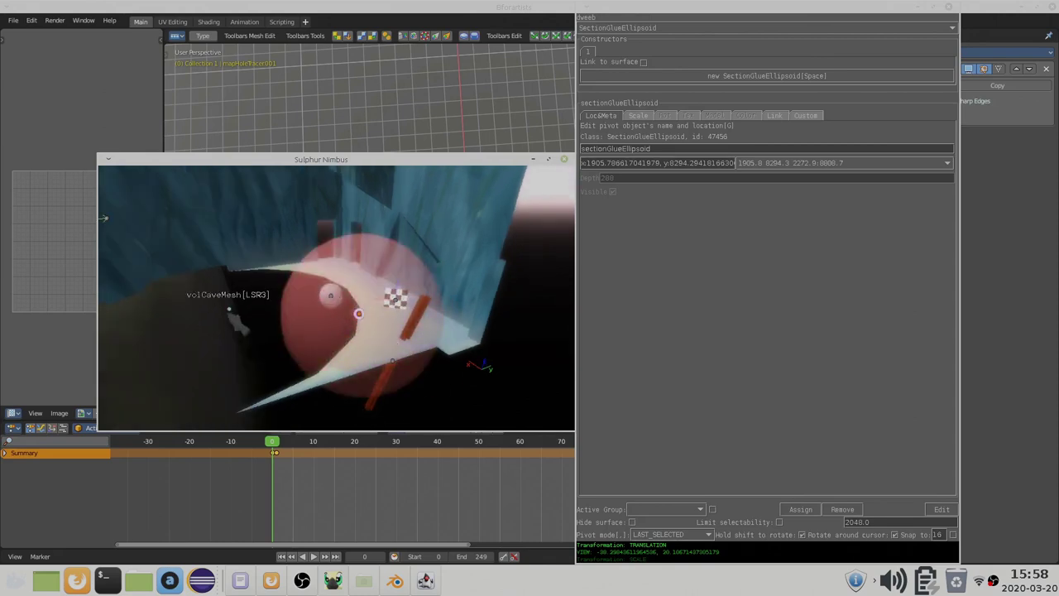
{"action": "left_click", "coordinate": [229, 310]}
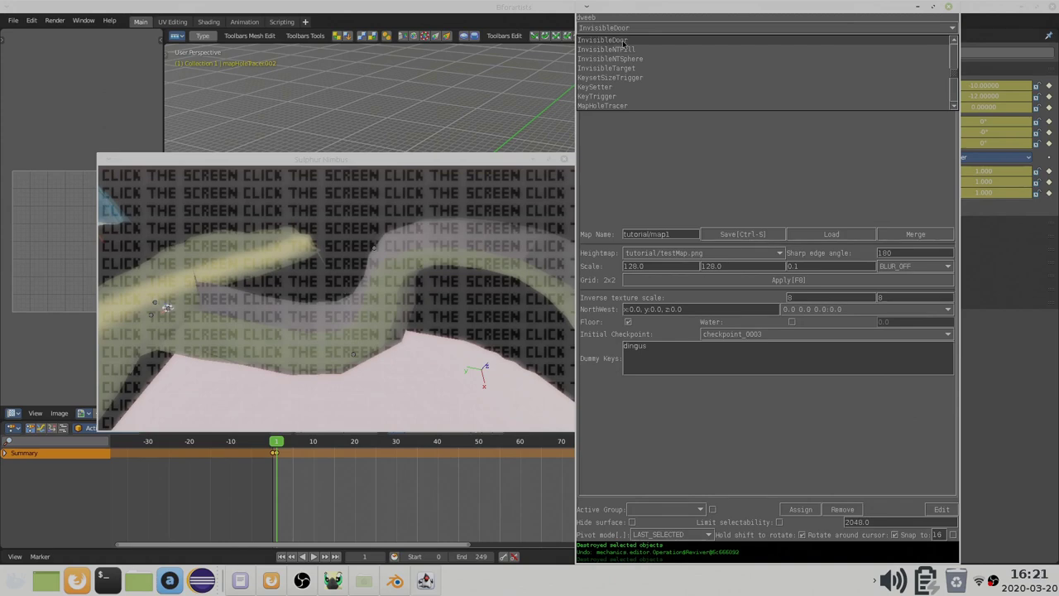
- Place an InvisibleDoor at the tunnel junction, linked to mapHoleTracer_0002 and mapHoleTracer_0003, and add a TriggerCube
{"action": "left_click", "coordinate": [624, 41]}
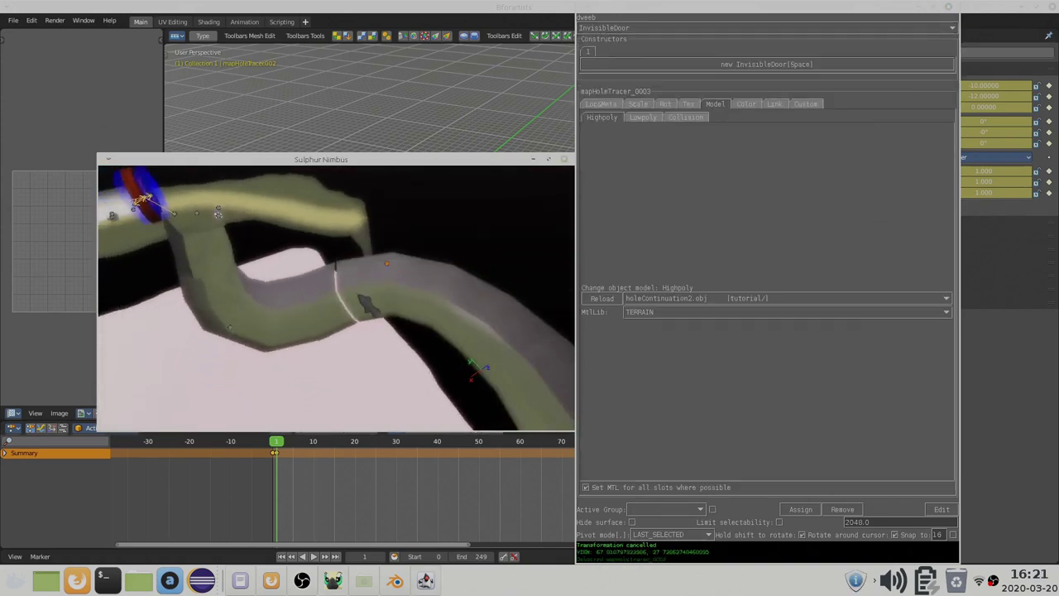
{"action": "key", "text": "space"}
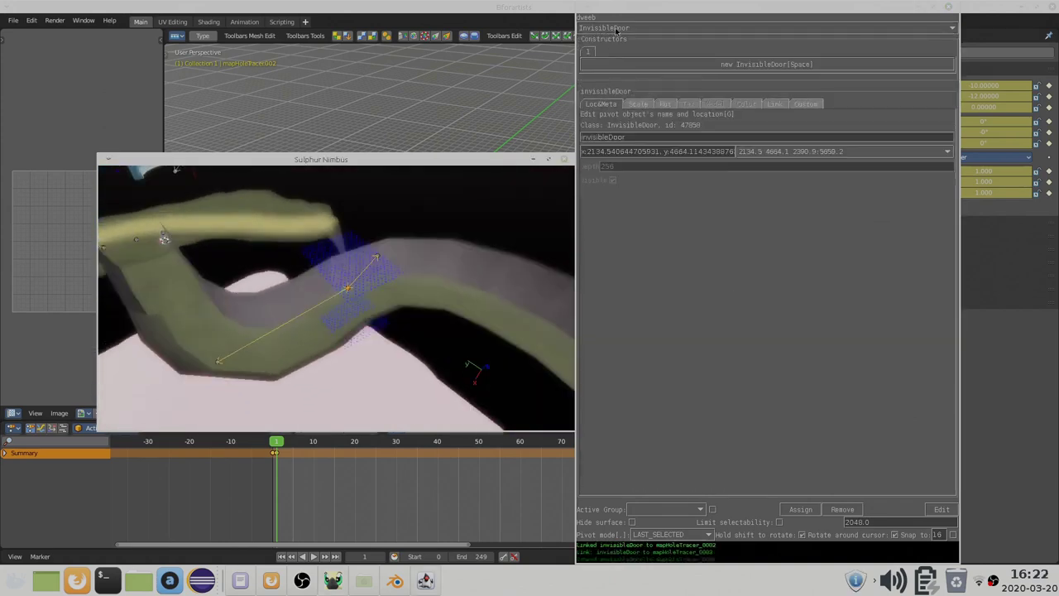
{"action": "left_click", "coordinate": [616, 30]}
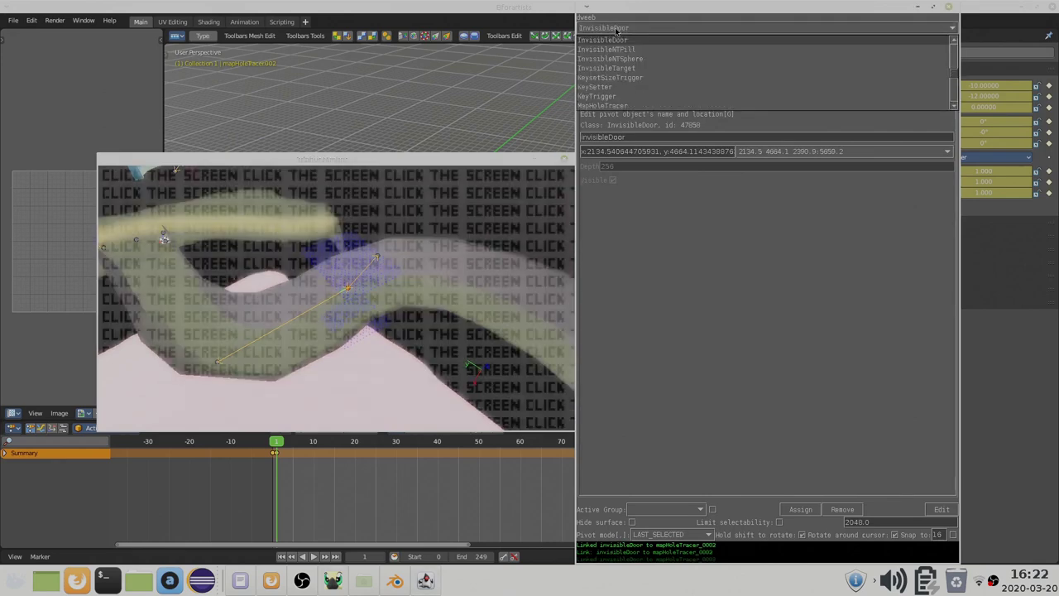
{"action": "key", "text": "t"}
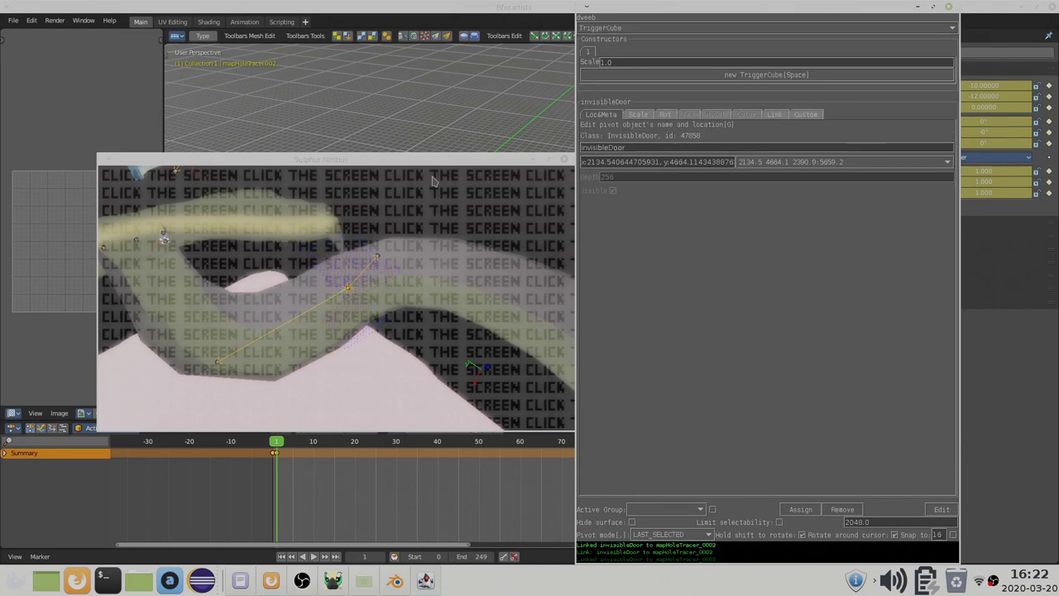
{"action": "left_click", "coordinate": [165, 239]}
{"action": "key", "text": "space"}
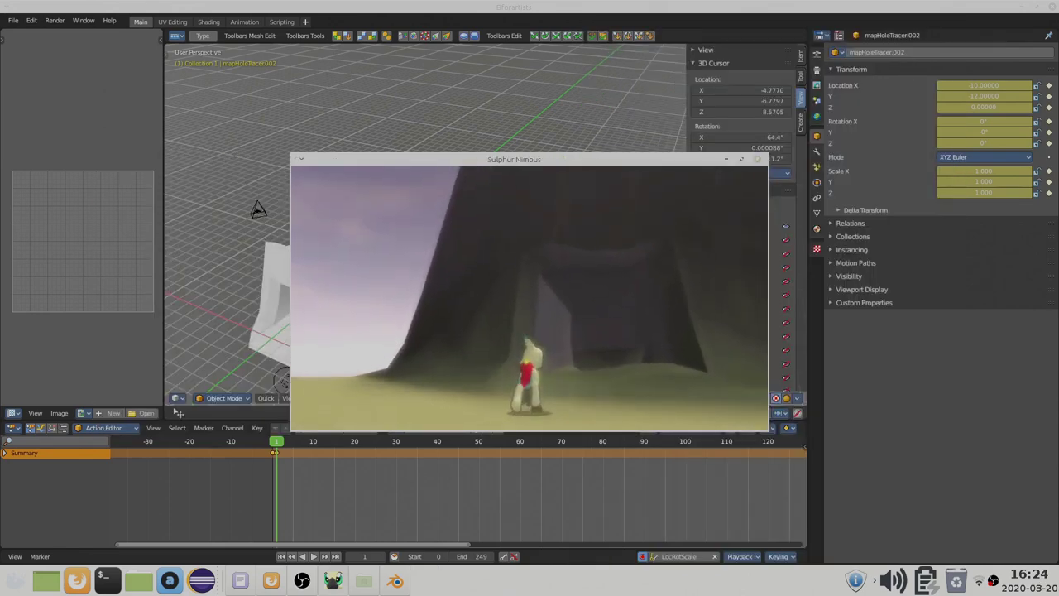
- Play-test the invisible door by running and flying through the tunnel entrance
{"action": "key", "text": "w"}
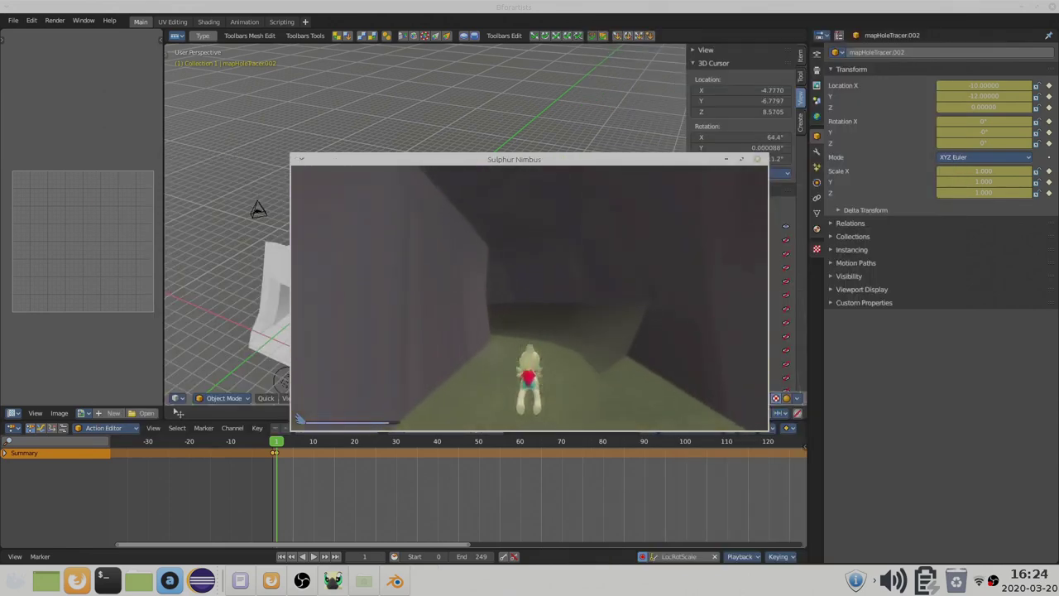
{"action": "key", "text": "space"}
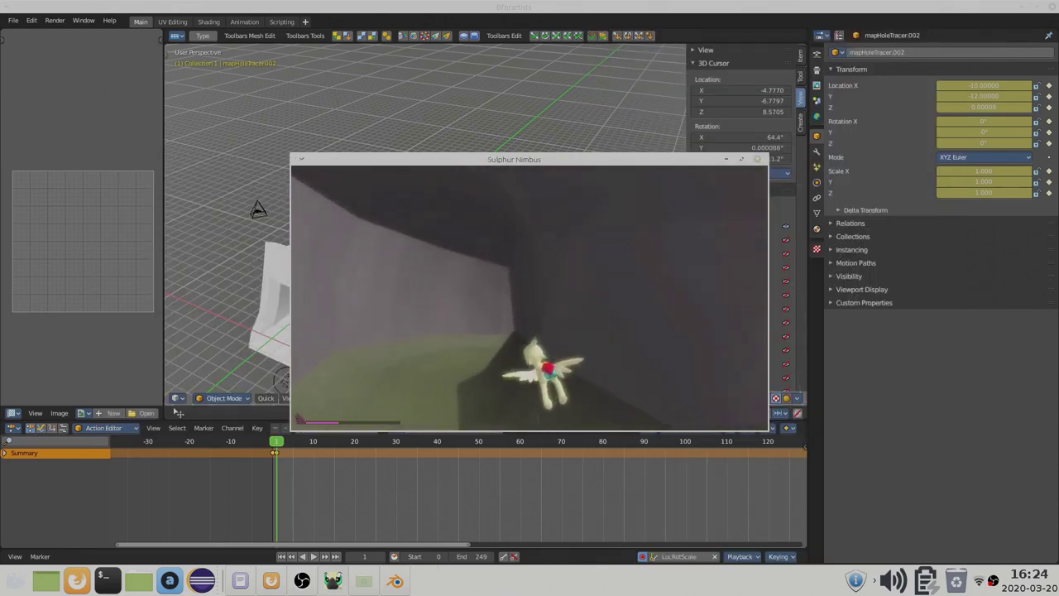
{"action": "key", "text": "space"}
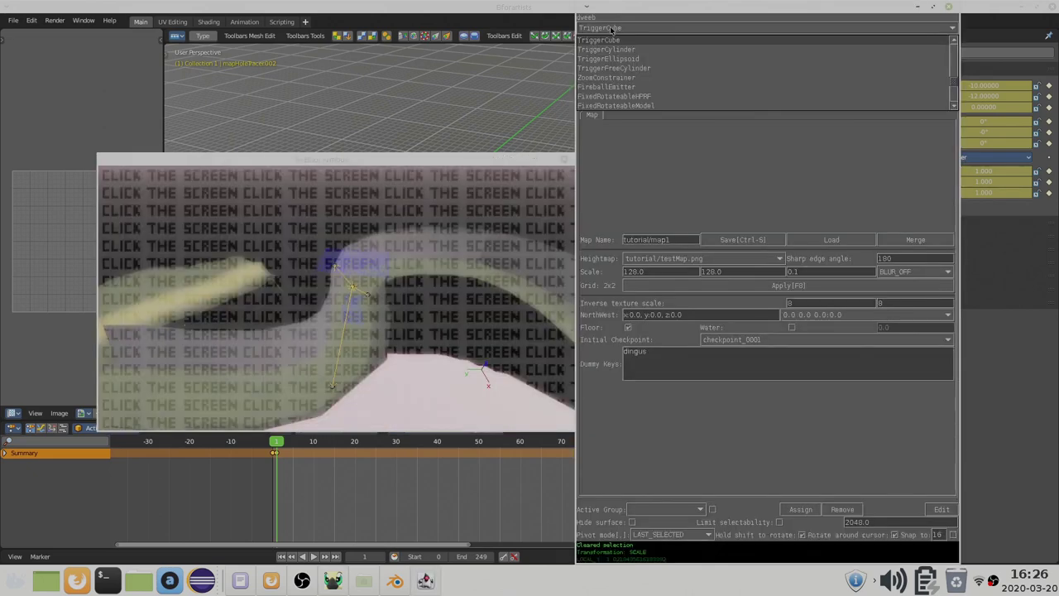
- Place a SectionTrigger with the condition CONNECTED_NODES_VISIBLE near the tunnel
{"action": "type", "text": "se"}
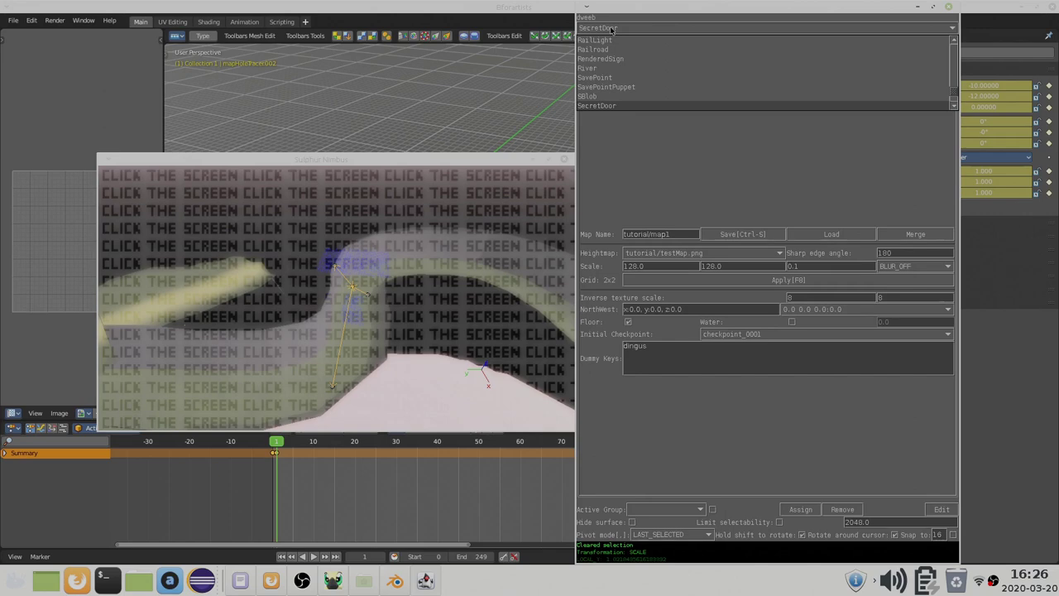
{"action": "scroll", "coordinate": [622, 62], "scroll_direction": "down", "scroll_amount": 3}
{"action": "left_click", "coordinate": [622, 61]}
{"action": "left_click", "coordinate": [624, 60]}
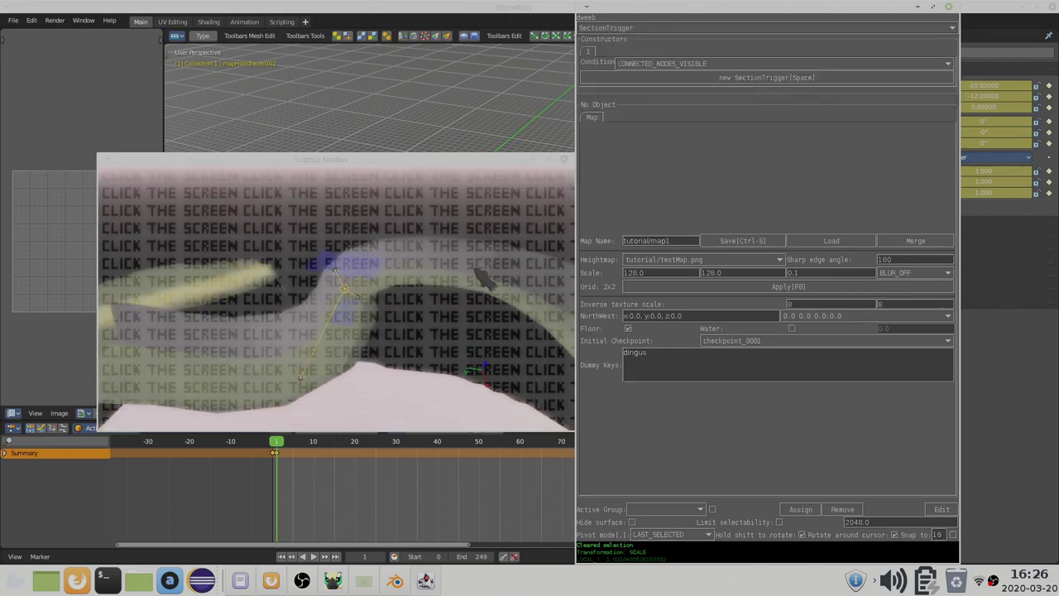
{"action": "left_click", "coordinate": [386, 331]}
{"action": "key", "text": "w"}
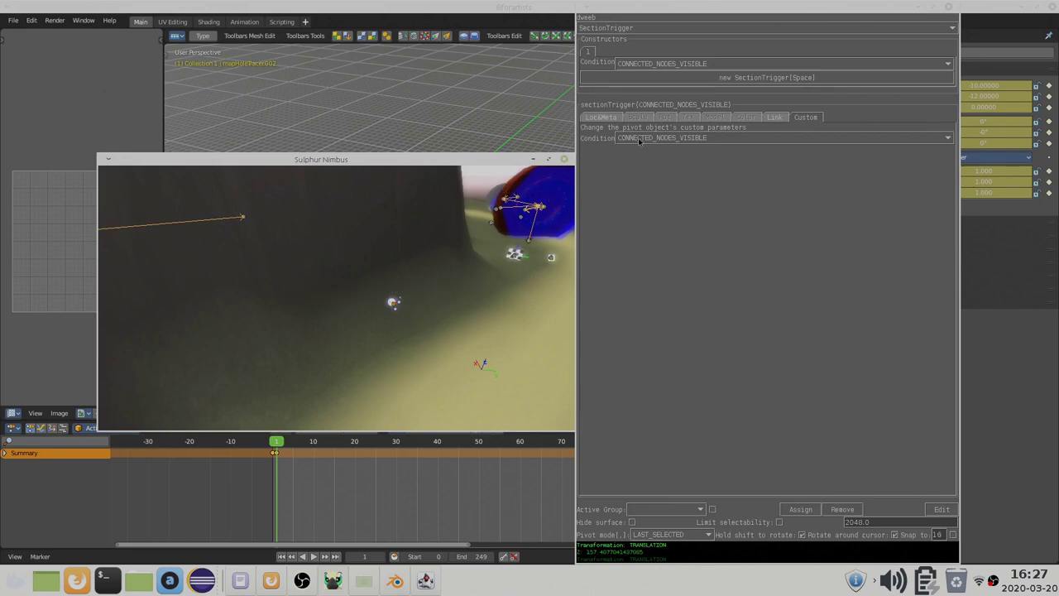
- Set the section trigger's condition to SURFACE_VISIBLE and link it to mapHoleTracer_0003
{"action": "left_click", "coordinate": [639, 138]}
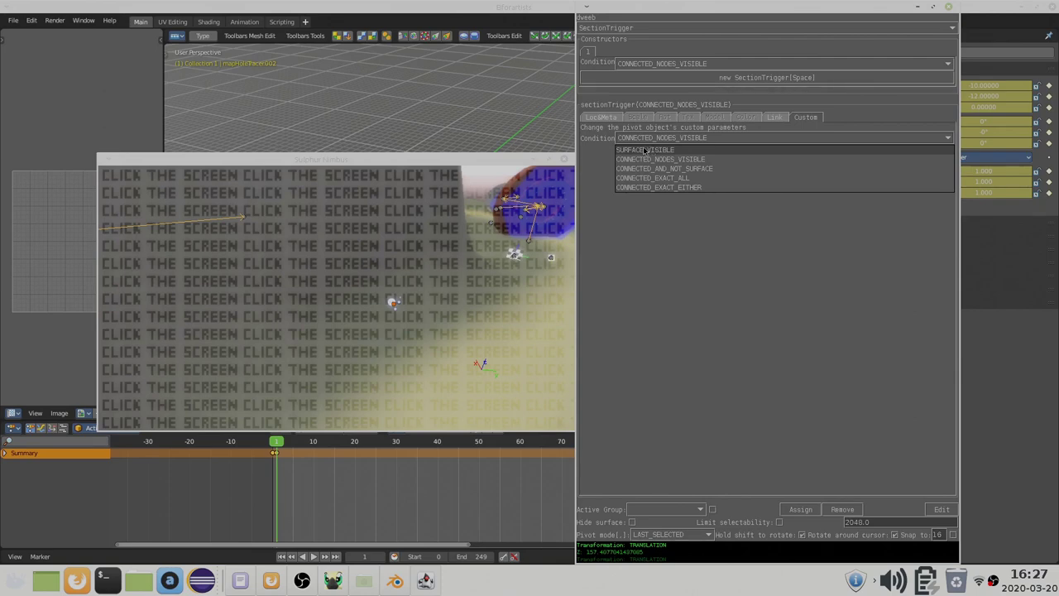
{"action": "left_click", "coordinate": [645, 150]}
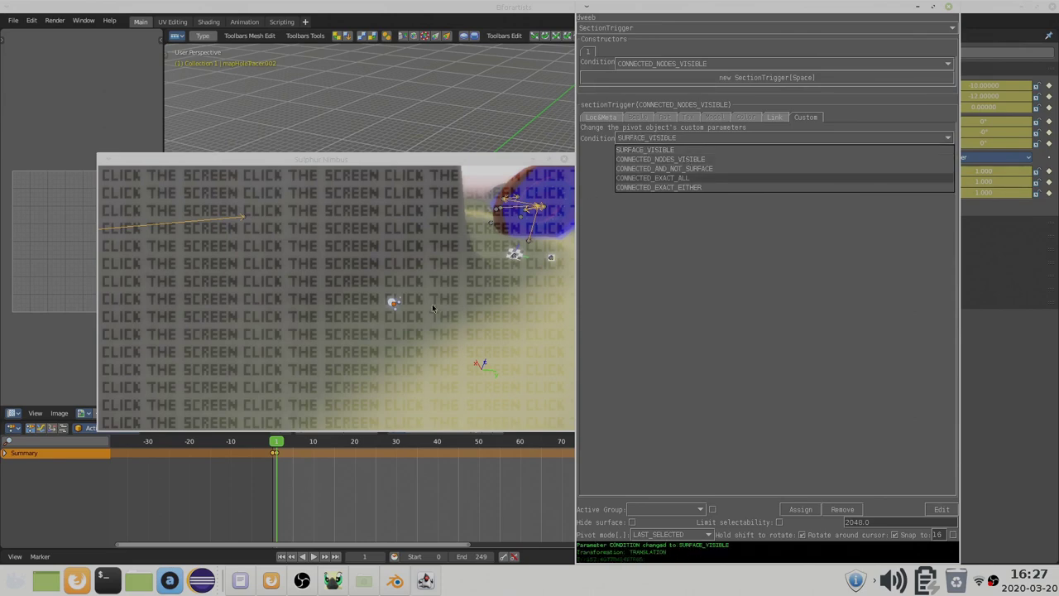
{"action": "left_click", "coordinate": [431, 307]}
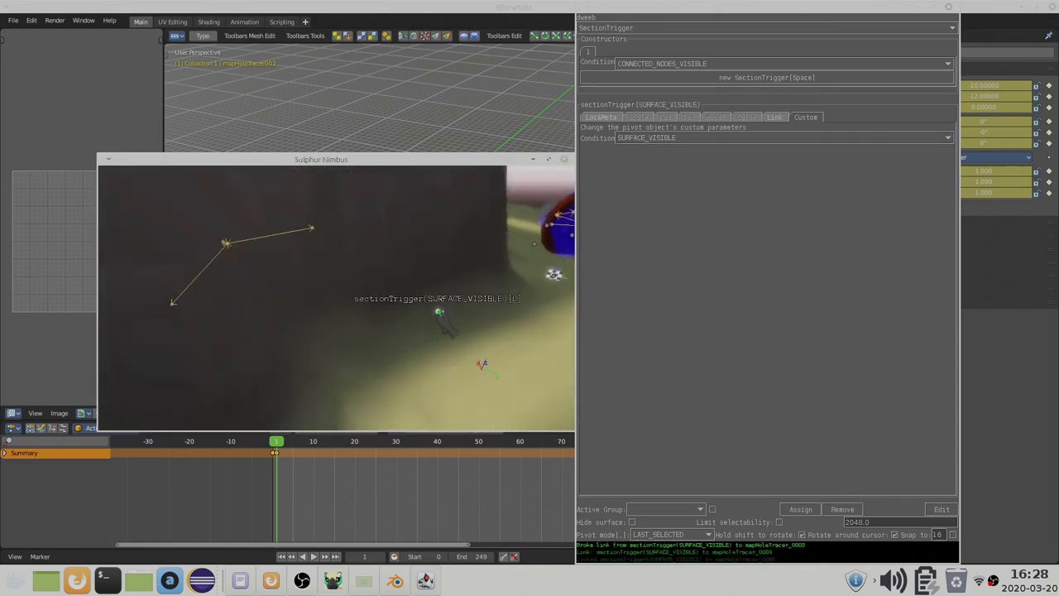
{"action": "mouse_move", "coordinate": [174, 306]}
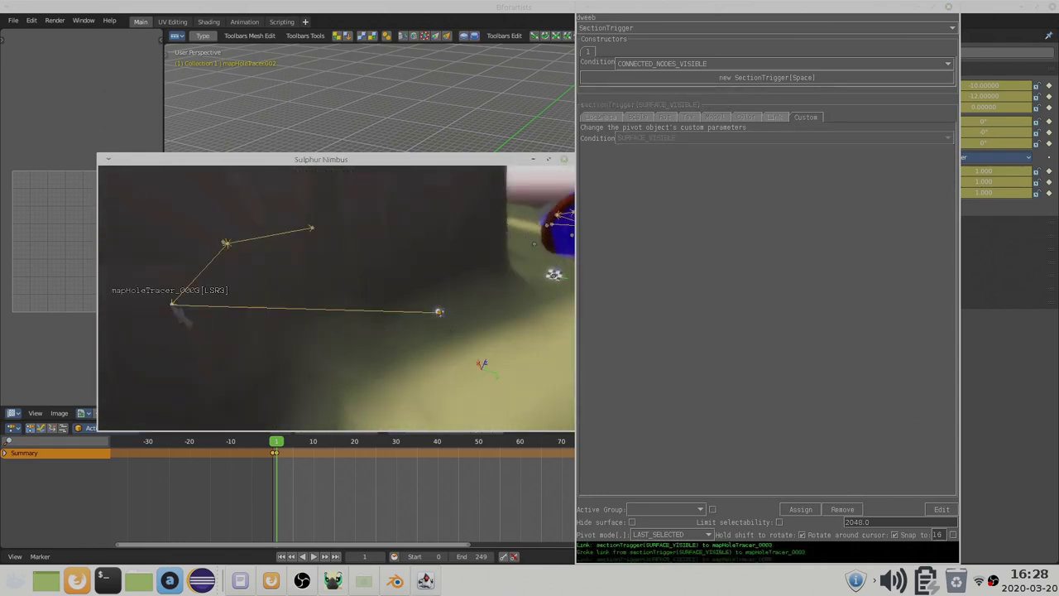
{"action": "left_click", "coordinate": [172, 305]}
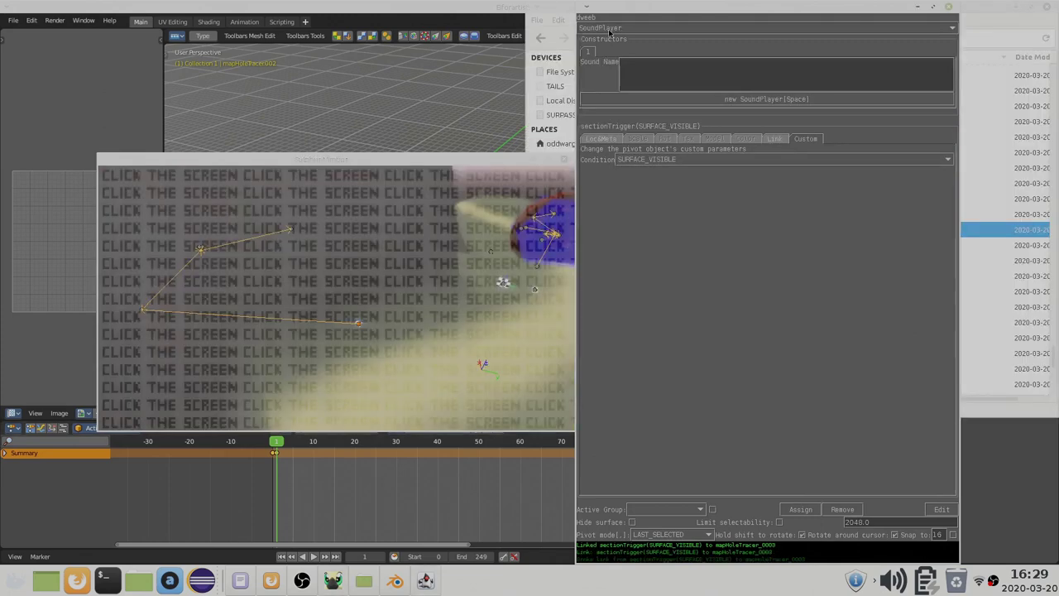
- Create a SoundPlayer with the sound success1 and link the CONNECTED_NODES_VISIBLE section trigger to it
{"action": "left_click", "coordinate": [610, 30]}
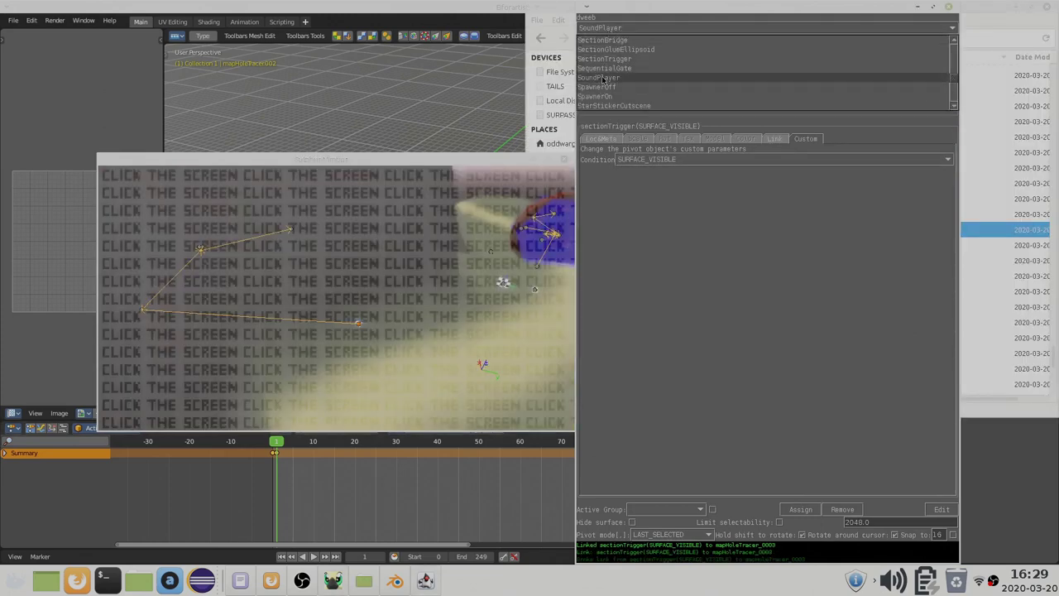
{"action": "left_click", "coordinate": [603, 77]}
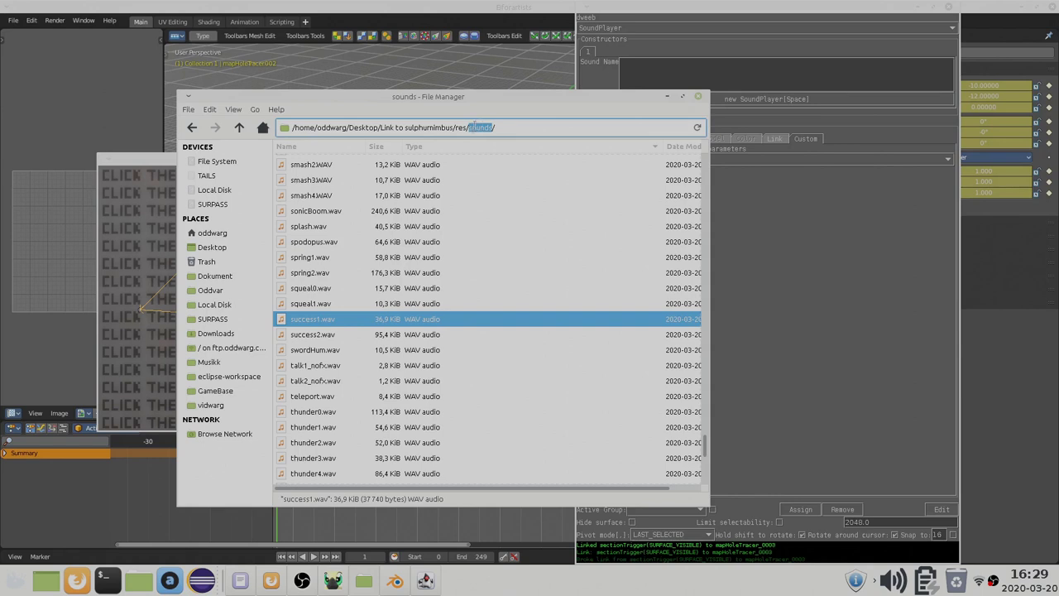
{"action": "key", "text": "F2"}
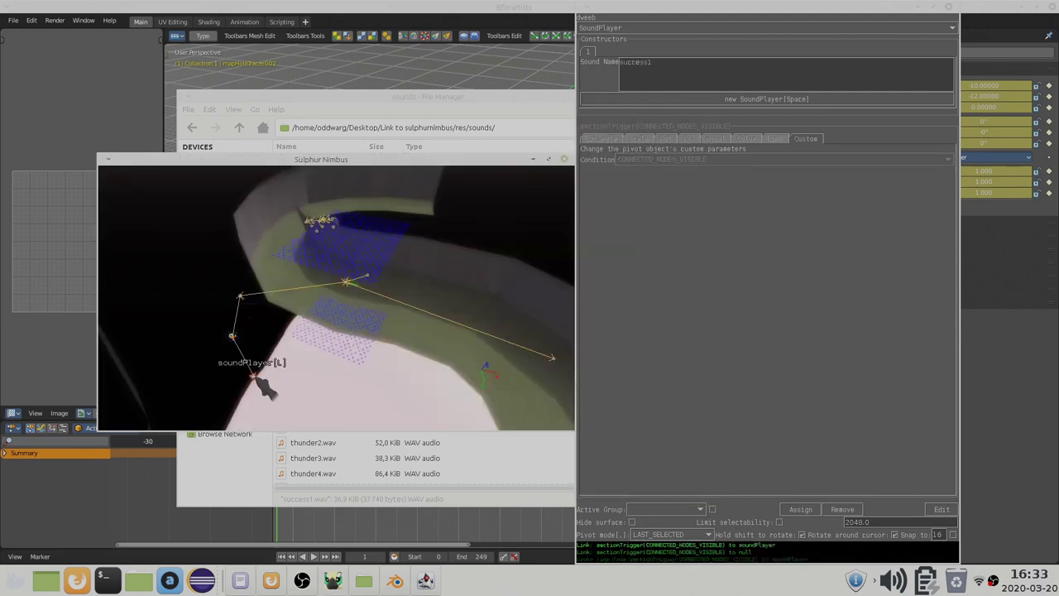
- Check the mapHoleTracer_0003 tunnel mesh tied to the trigger and play-test the sound by running toward the tunnel
{"action": "left_click", "coordinate": [240, 295]}
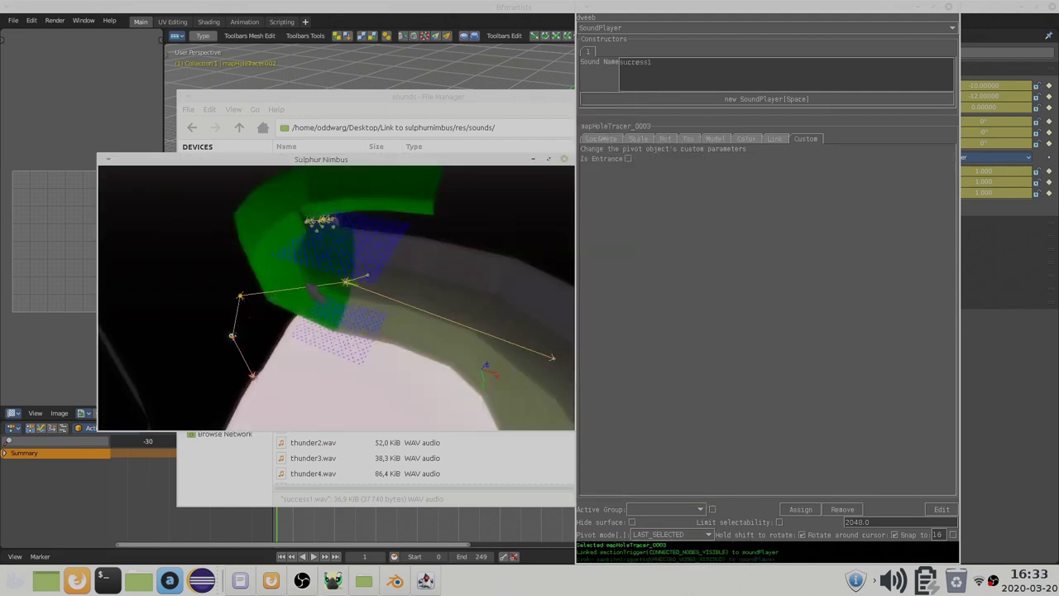
{"action": "left_click_drag", "start_coordinate": [240, 296], "coordinate": [257, 303]}
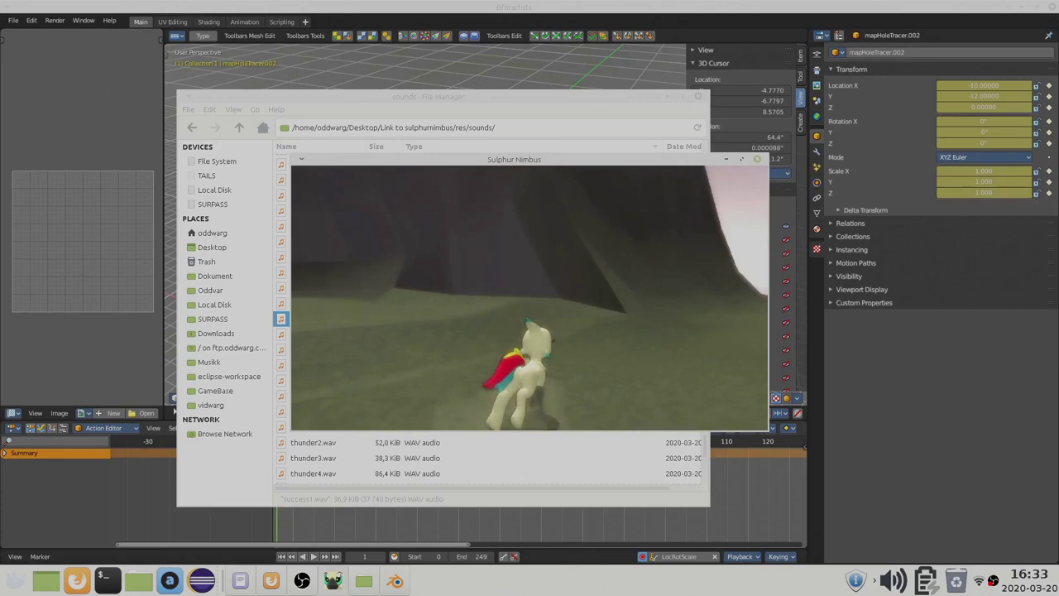
{"action": "key", "text": "w"}
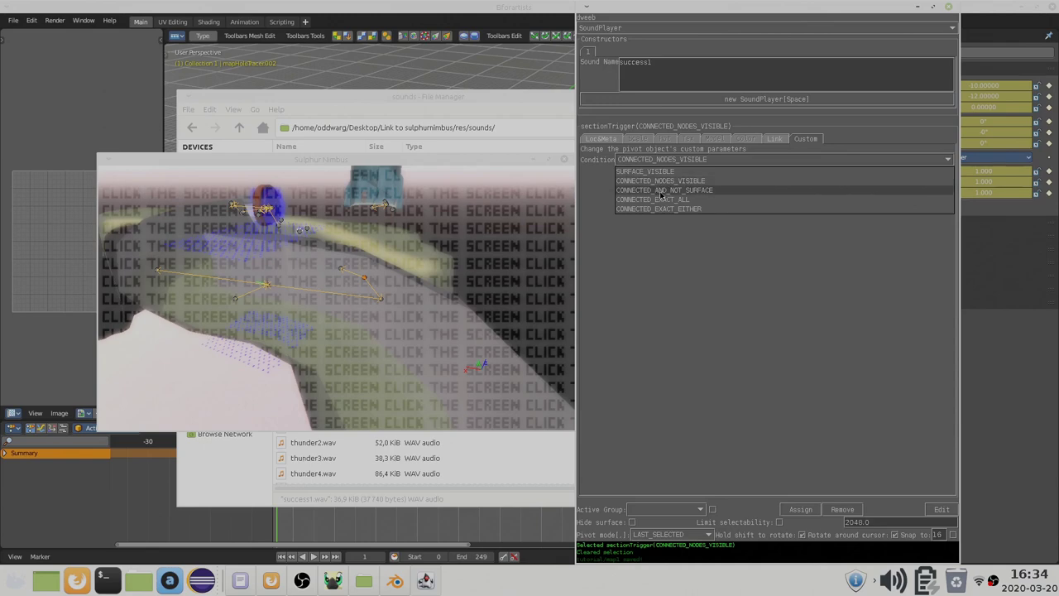
- Try CONNECTED_AND_NOT_SURFACE on the section trigger, change its condition to CONNECTED_EXACT_ALL and link it to mapHoleTracer_0002
{"action": "left_click", "coordinate": [702, 192]}
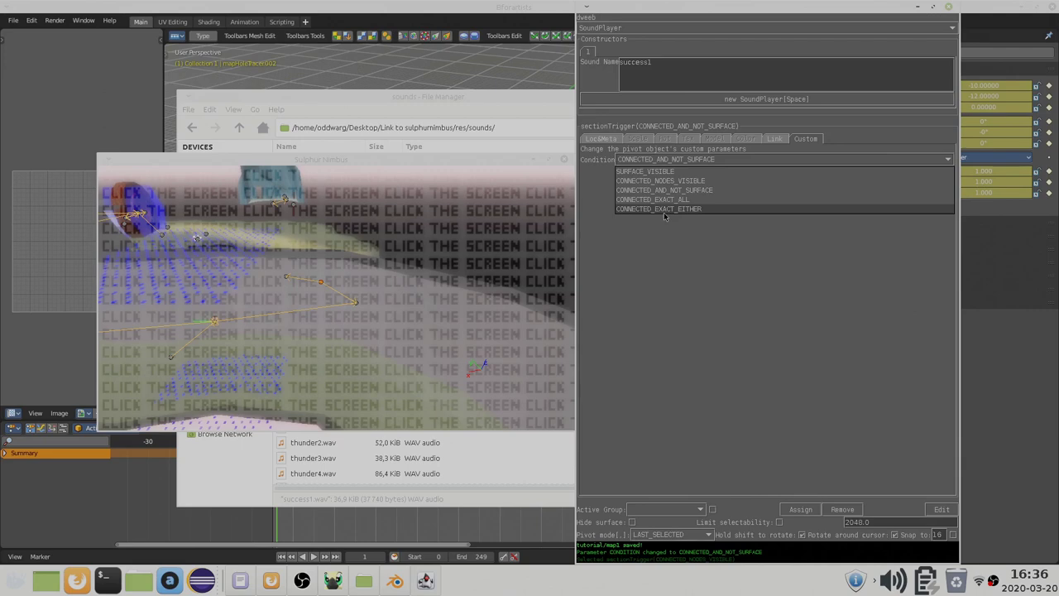
{"action": "left_click", "coordinate": [653, 200]}
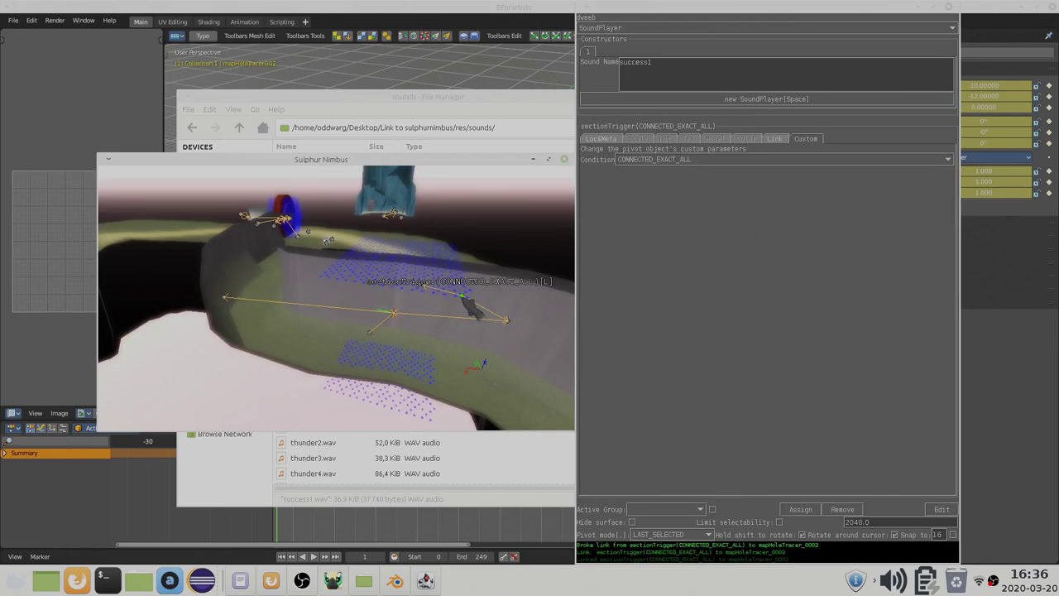
{"action": "key", "text": "l"}
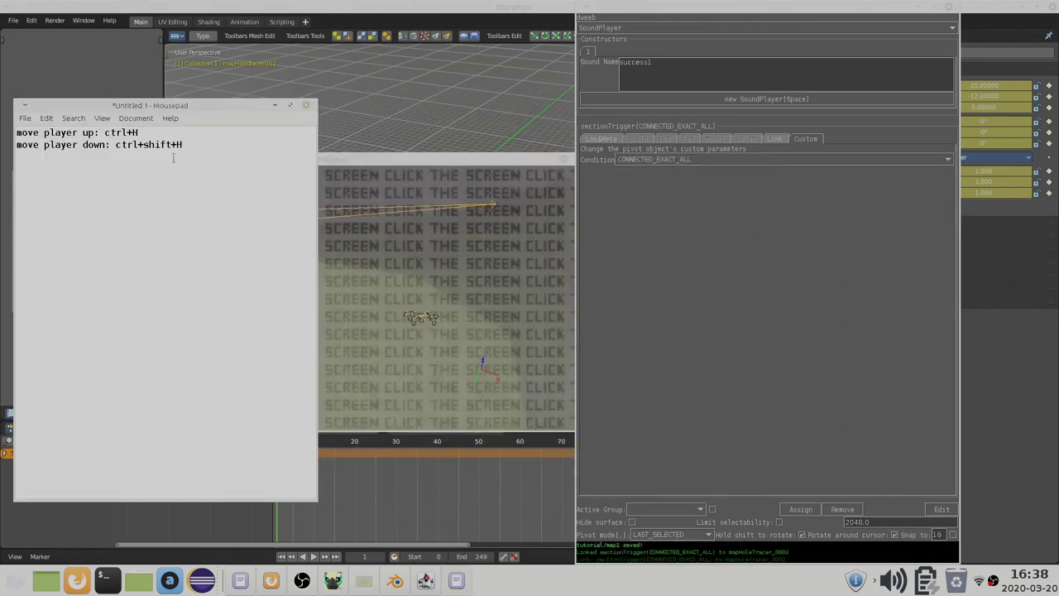